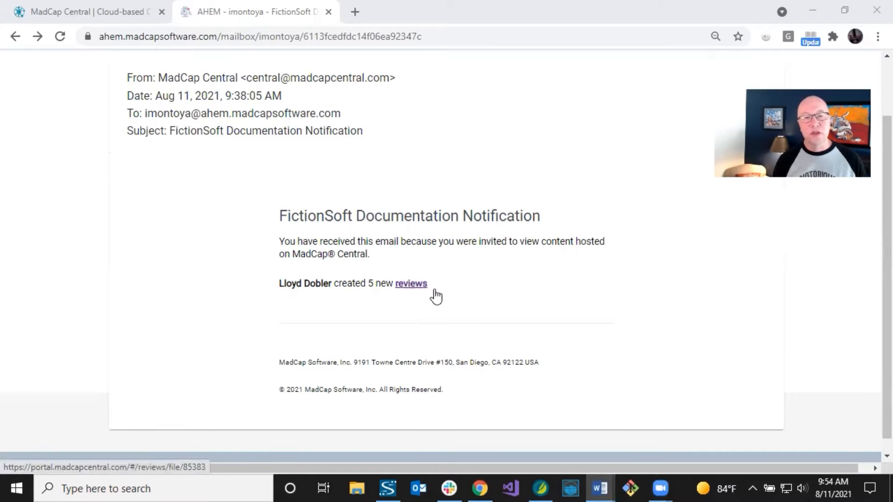
Follow the reviews link in the FictionSoft notification email and open the pending file Attractions.htm.
{"action": "left_click", "coordinate": [412, 285]}
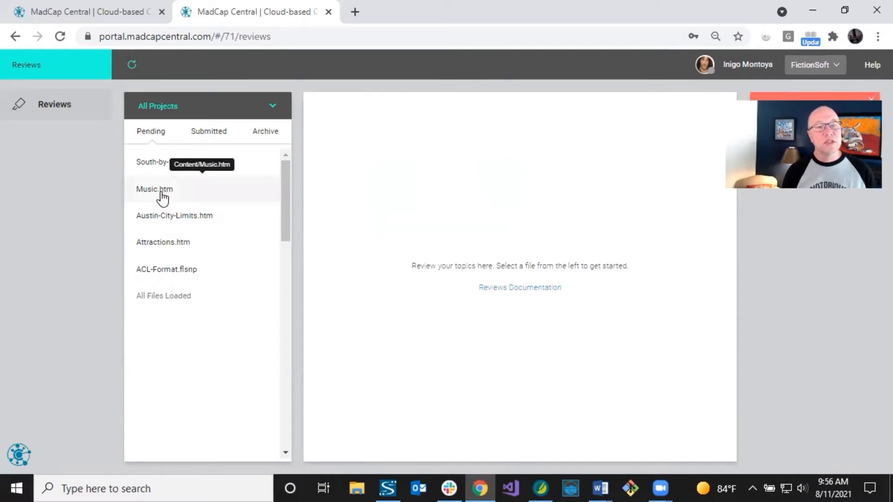
{"action": "left_click", "coordinate": [161, 242]}
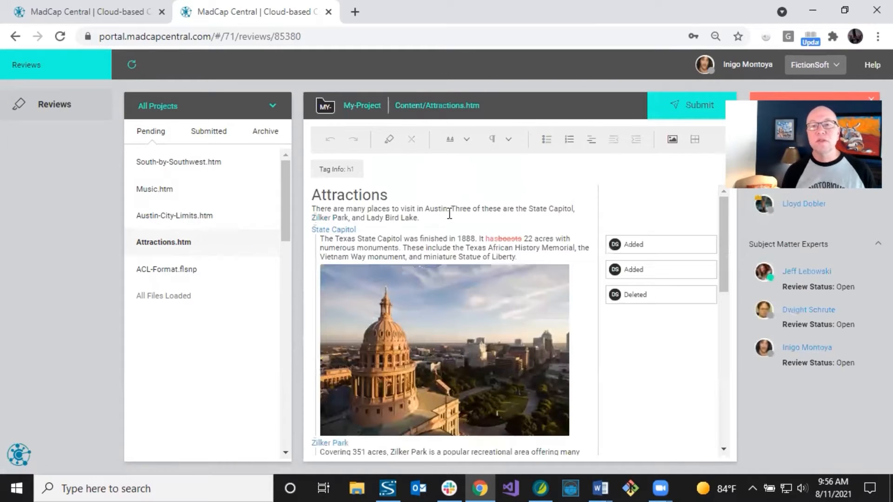
Insert ", Texas" after "Austin" in the first sentence of the Attractions topic.
{"action": "left_click", "coordinate": [395, 217]}
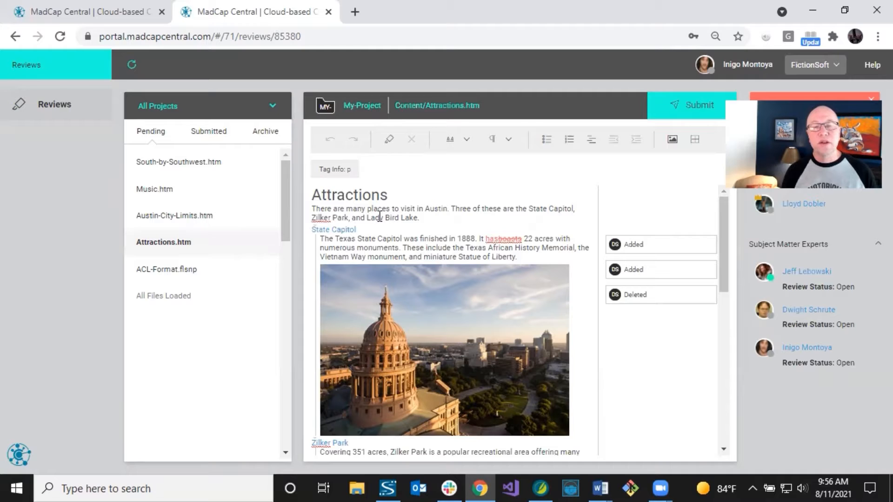
{"action": "left_click", "coordinate": [420, 218]}
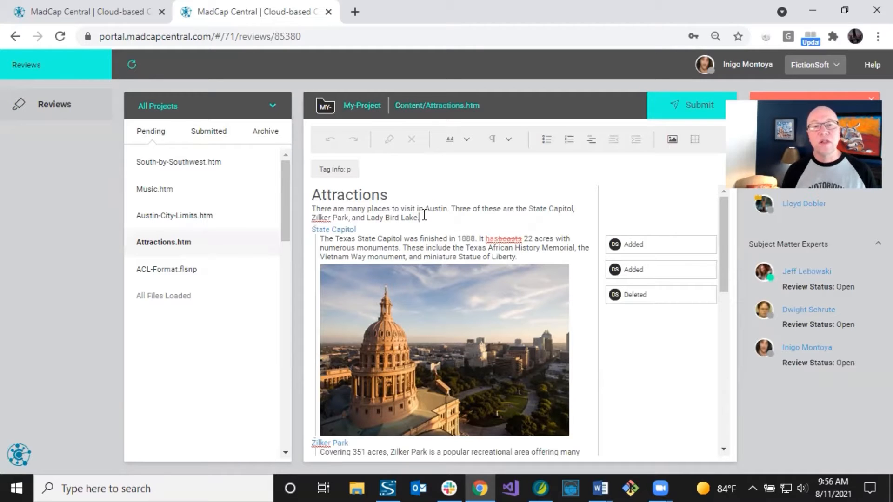
{"action": "left_click", "coordinate": [447, 208]}
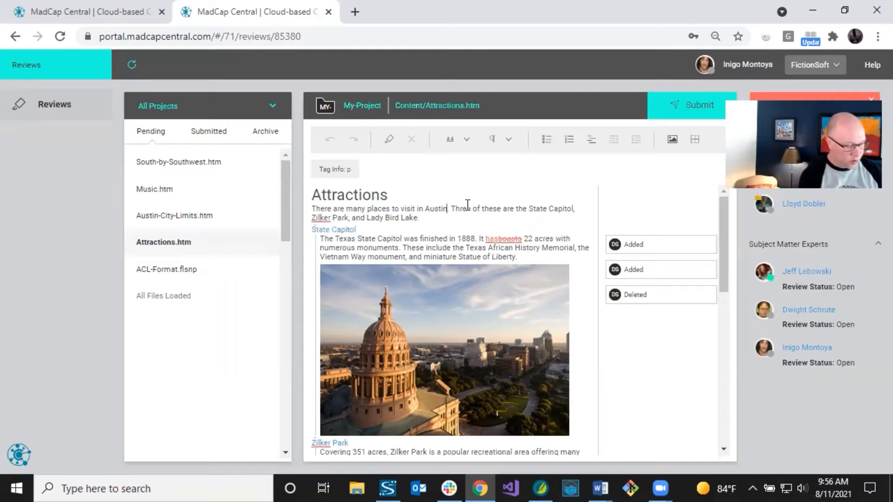
{"action": "type", "text": ", Texas"}
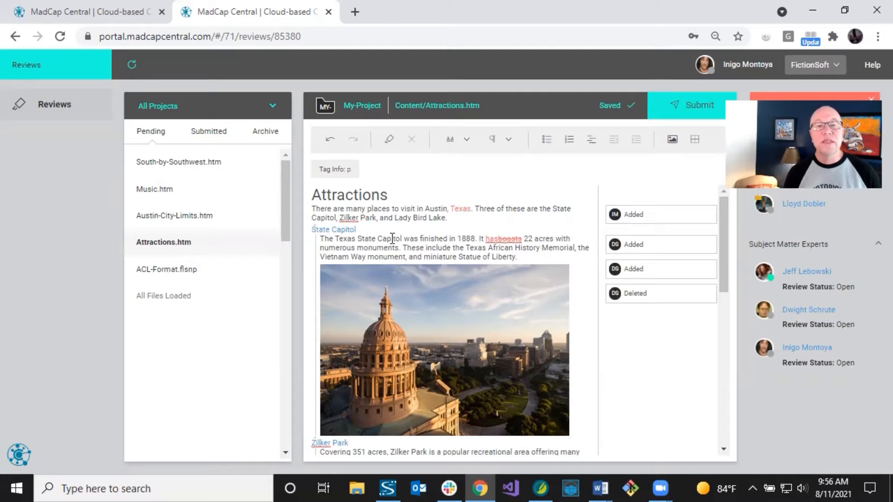
Delete the word "Liberty" at the end of the State Capitol paragraph, and undo that deletion.
{"action": "double_click", "coordinate": [507, 257]}
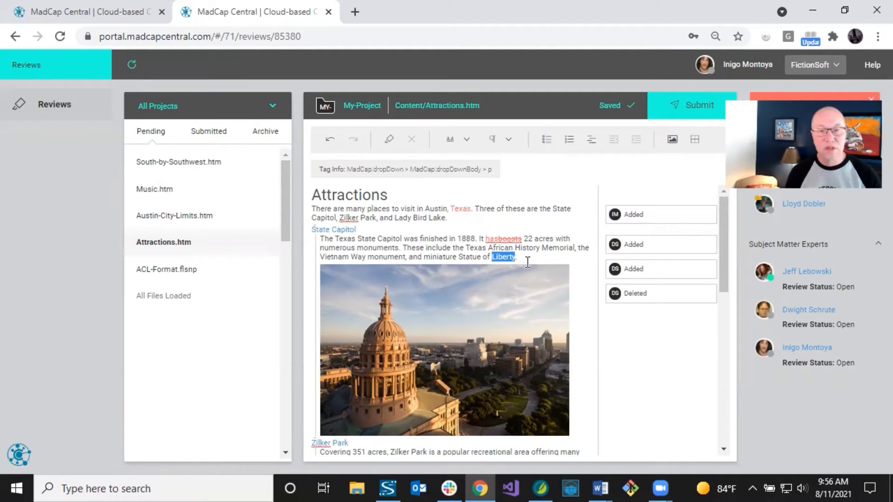
{"action": "key", "text": "Delete"}
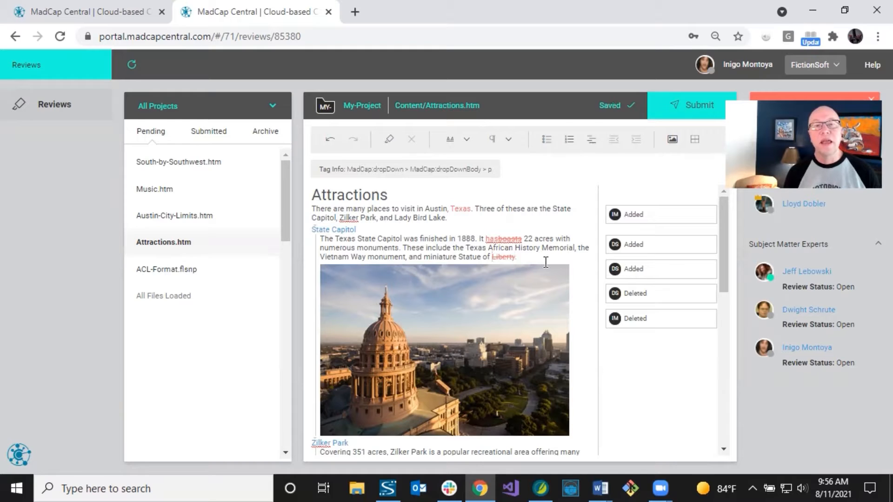
{"action": "left_click", "coordinate": [331, 146]}
Examine the Attractions topic down to Lady Bird Lake, including the tags of the State Capitol drop-down heading and its body text.
{"action": "left_click", "coordinate": [440, 241]}
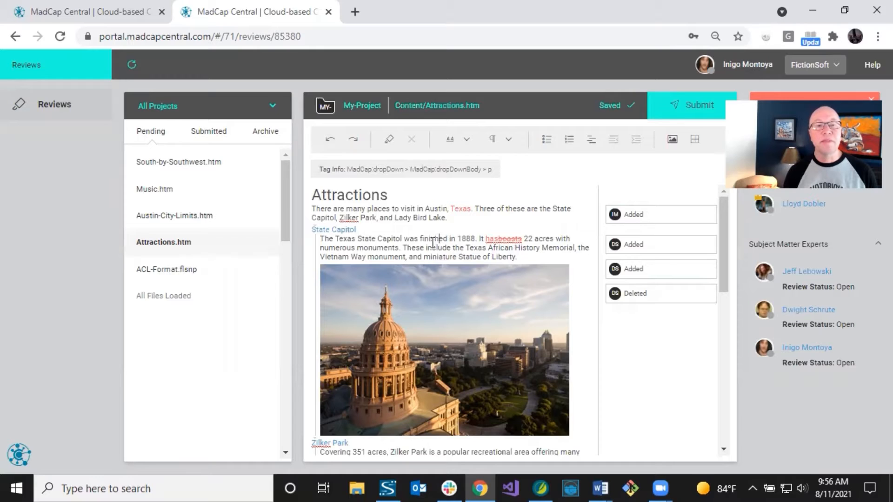
{"action": "left_click", "coordinate": [376, 239]}
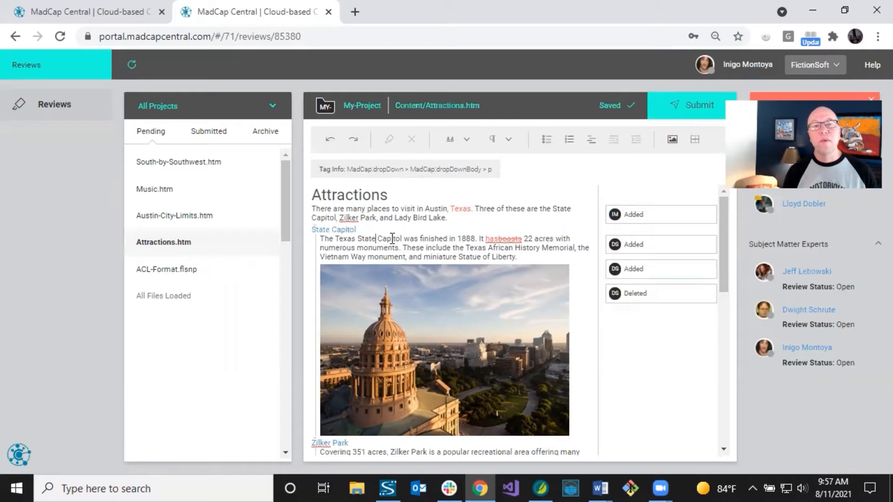
{"action": "left_click", "coordinate": [404, 213]}
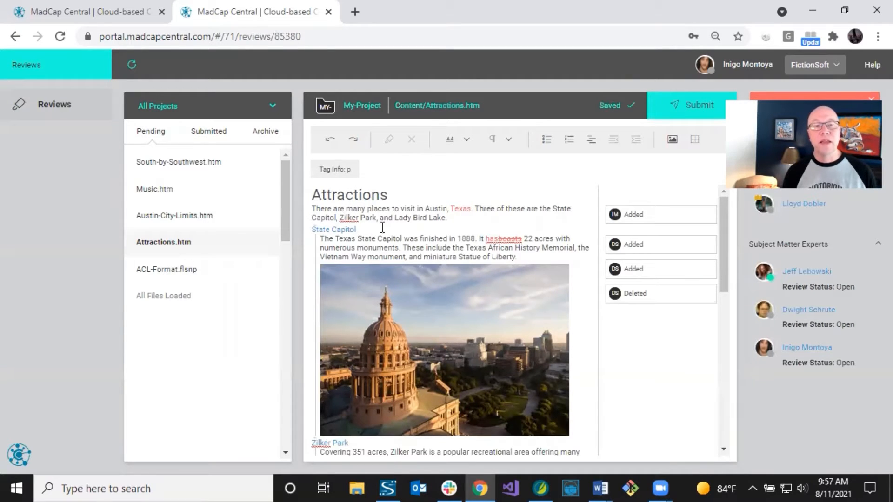
{"action": "left_click", "coordinate": [392, 247]}
{"action": "scroll", "coordinate": [407, 243], "scroll_direction": "down", "scroll_amount": 3}
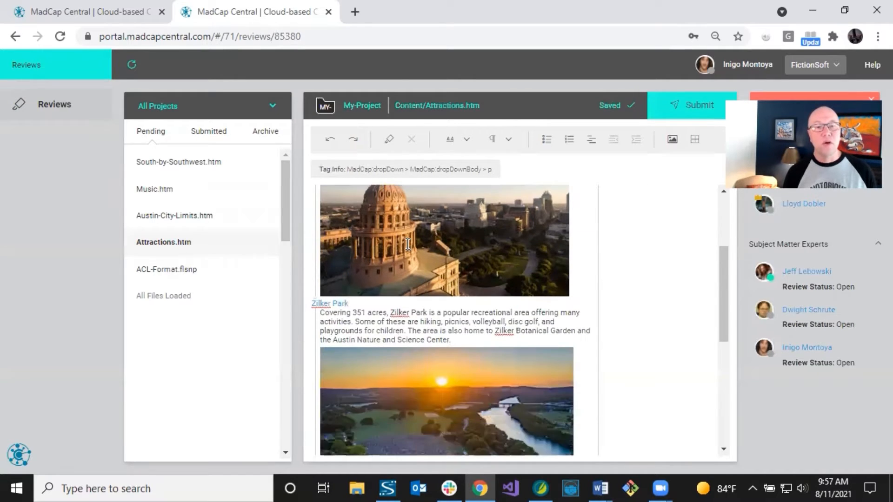
{"action": "scroll", "coordinate": [407, 244], "scroll_direction": "up", "scroll_amount": 3}
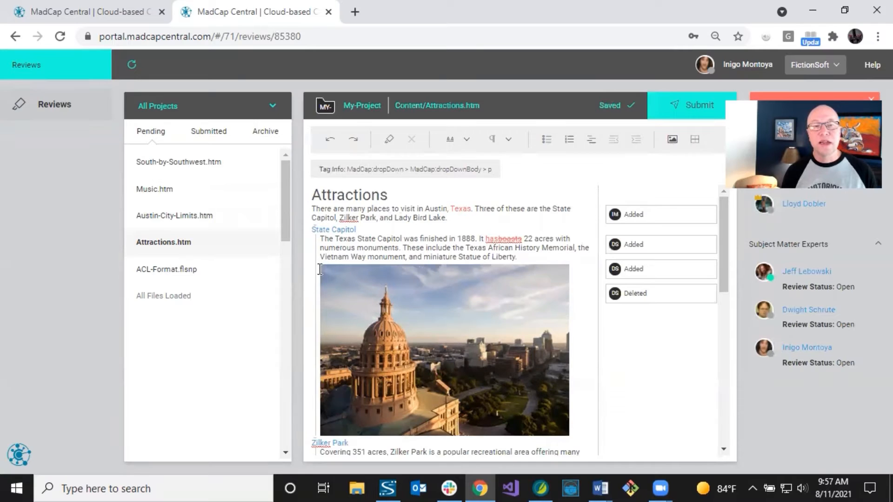
{"action": "left_click", "coordinate": [341, 248]}
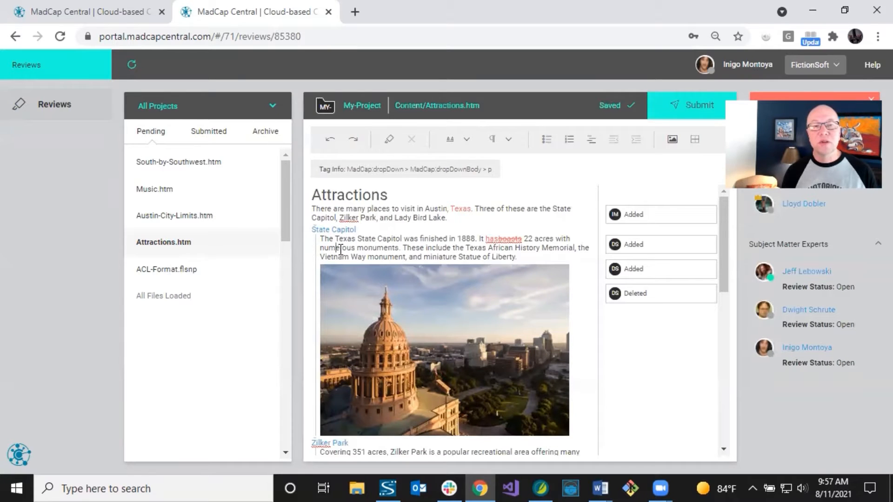
{"action": "left_click", "coordinate": [320, 228]}
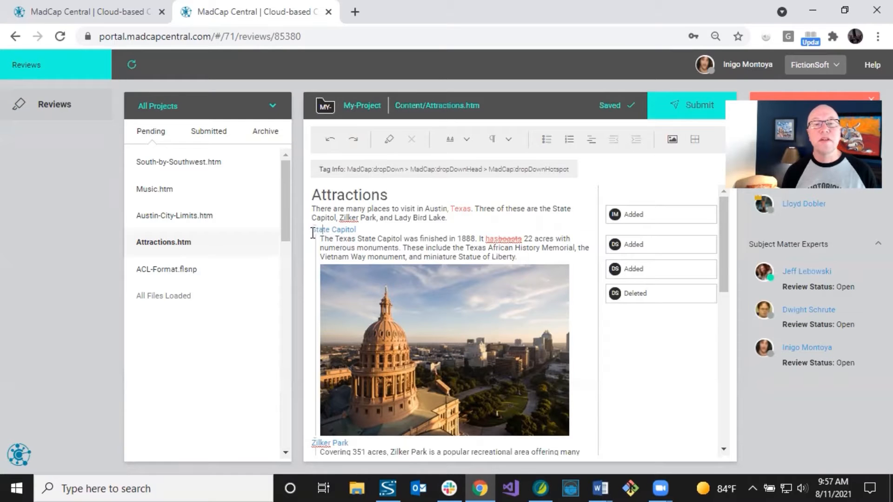
{"action": "left_click_drag", "start_coordinate": [313, 228], "coordinate": [360, 230]}
{"action": "left_click", "coordinate": [386, 244]}
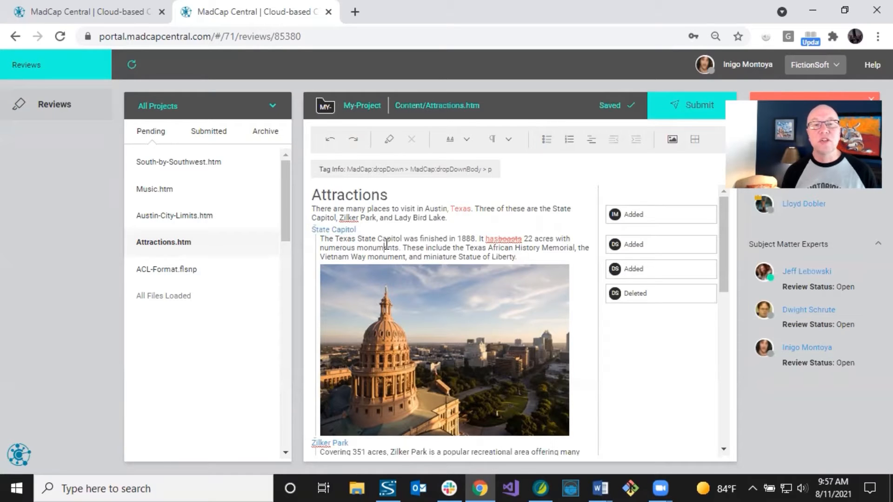
{"action": "scroll", "coordinate": [389, 244], "scroll_direction": "down", "scroll_amount": 12}
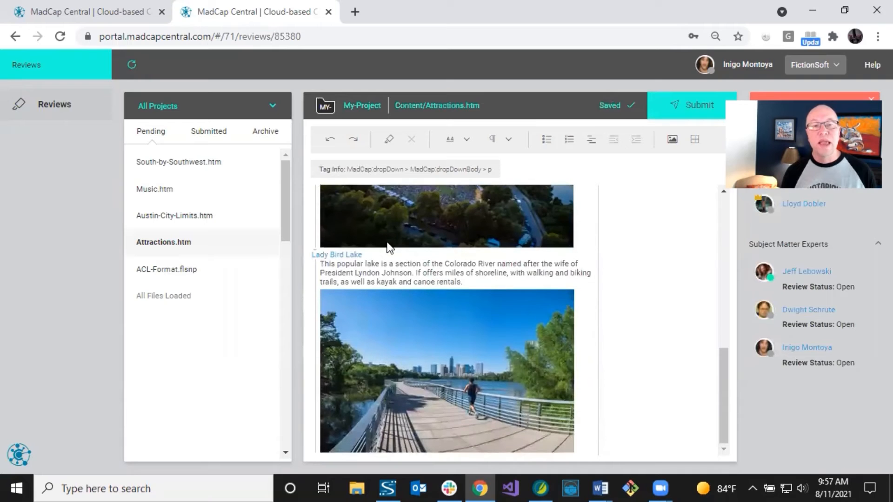
{"action": "scroll", "coordinate": [389, 247], "scroll_direction": "up", "scroll_amount": 13}
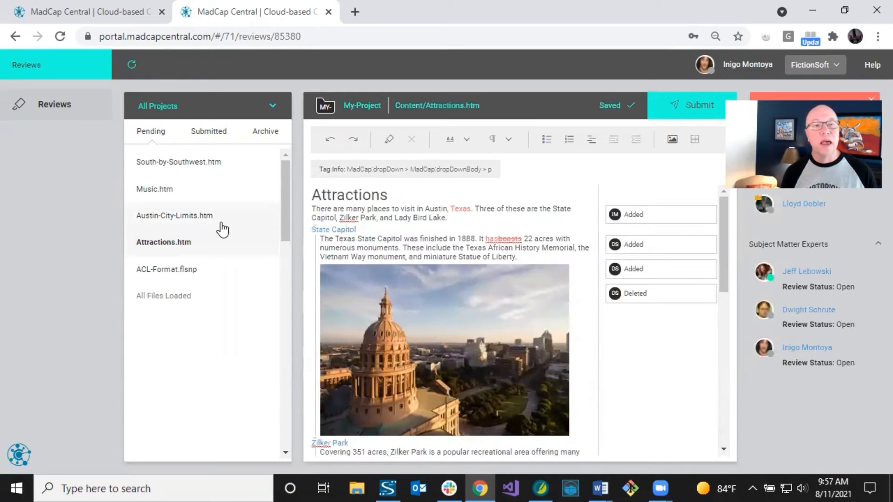
Open South-by-Southwest.htm and examine the heading, the introductory paragraph, the snippet block about the music portion, and the QR code placeholder.
{"action": "left_click", "coordinate": [168, 168]}
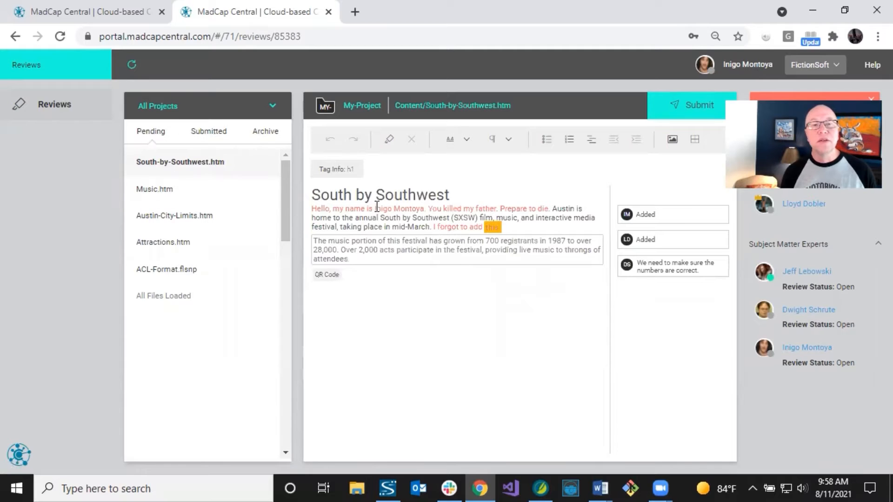
{"action": "left_click", "coordinate": [381, 197]}
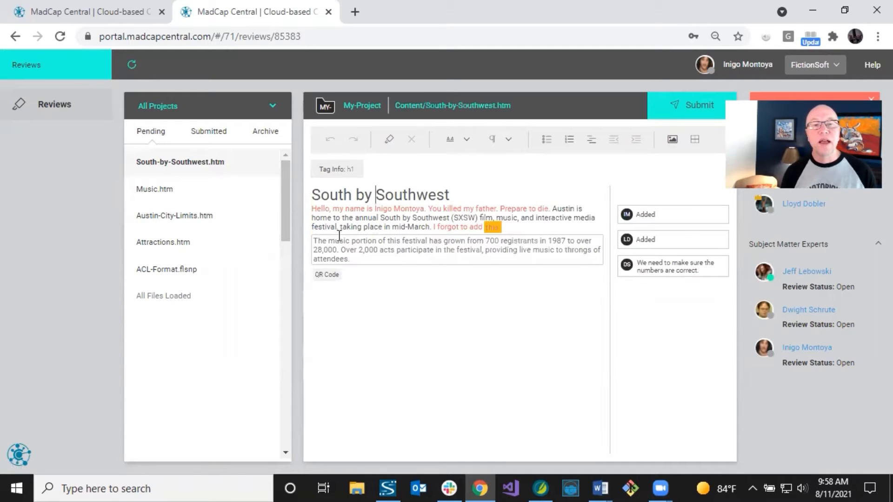
{"action": "left_click", "coordinate": [493, 247]}
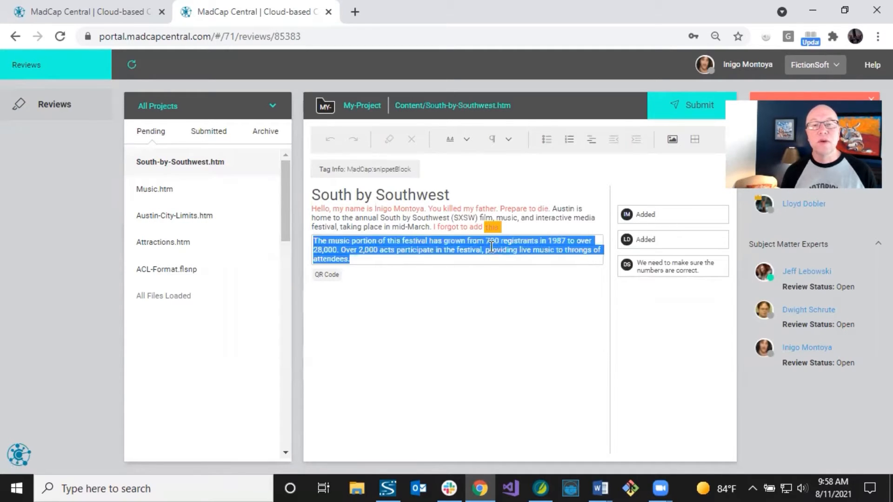
{"action": "left_click", "coordinate": [507, 248]}
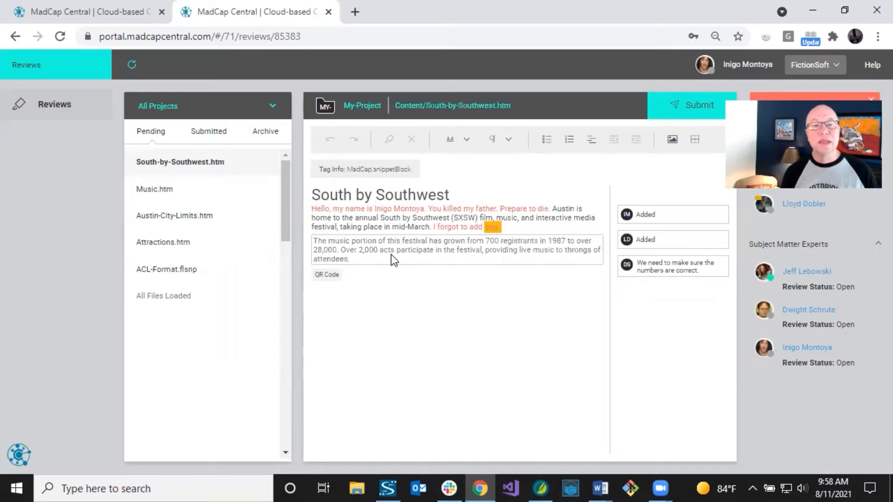
{"action": "left_click", "coordinate": [401, 228]}
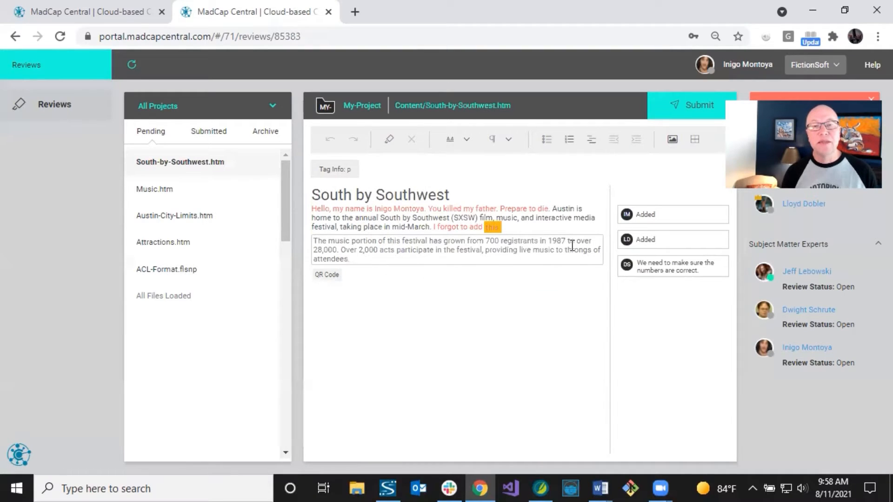
{"action": "left_click", "coordinate": [493, 253]}
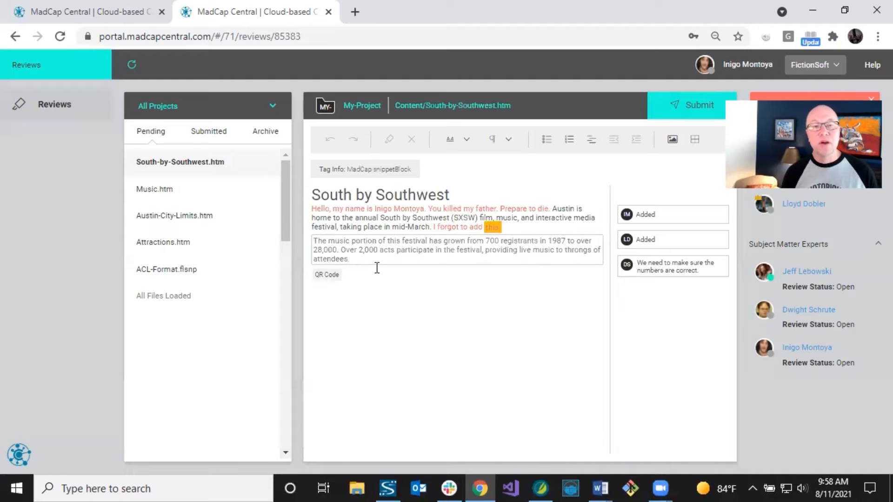
{"action": "left_click", "coordinate": [364, 238]}
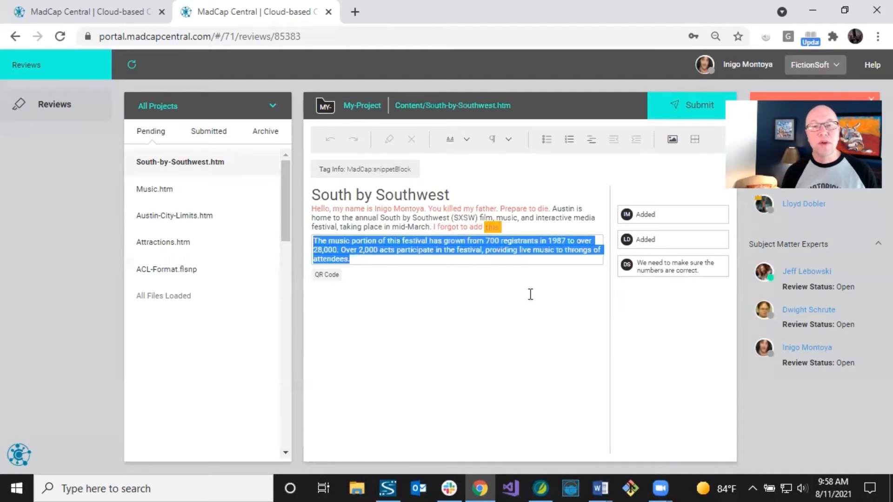
{"action": "left_click", "coordinate": [338, 277]}
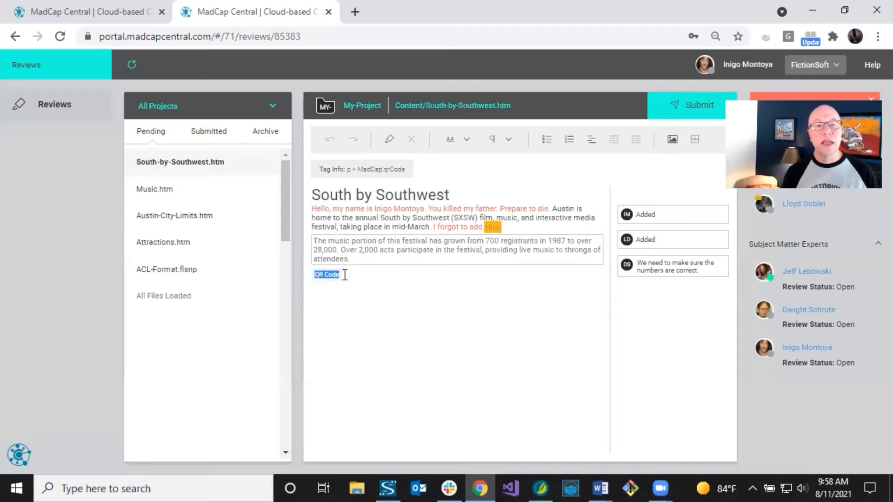
{"action": "left_click", "coordinate": [359, 227]}
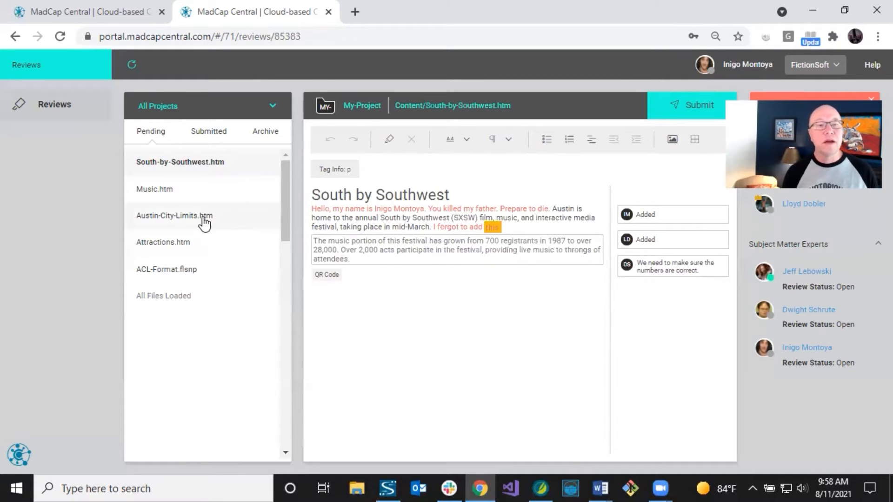
Open Music.htm and check the start of its Music heading beside the star marker.
{"action": "left_click", "coordinate": [153, 191]}
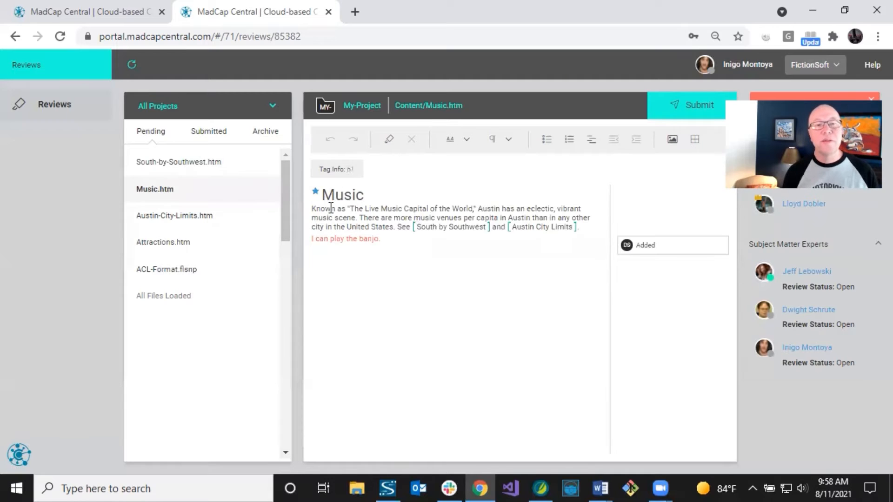
{"action": "left_click", "coordinate": [321, 195]}
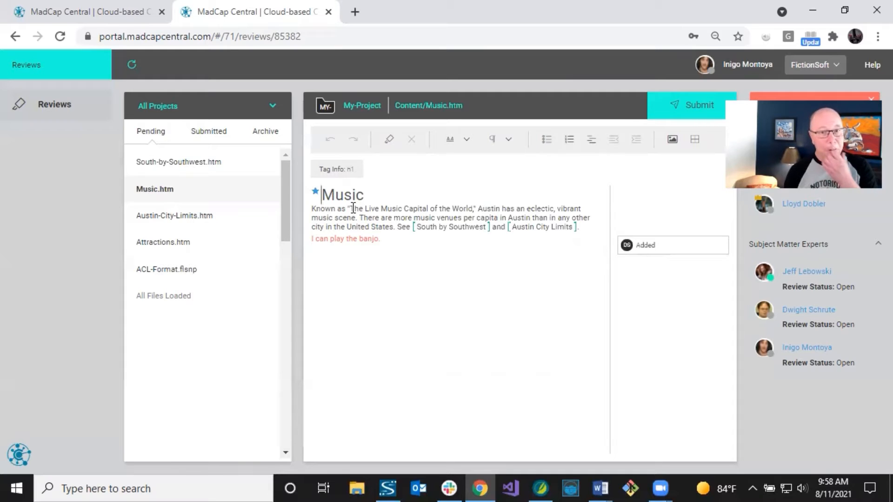
Open Austin-City-Limits.htm and examine the "Austin City Limits" variable in the first paragraph and the text under the Venue heading.
{"action": "left_click", "coordinate": [189, 221]}
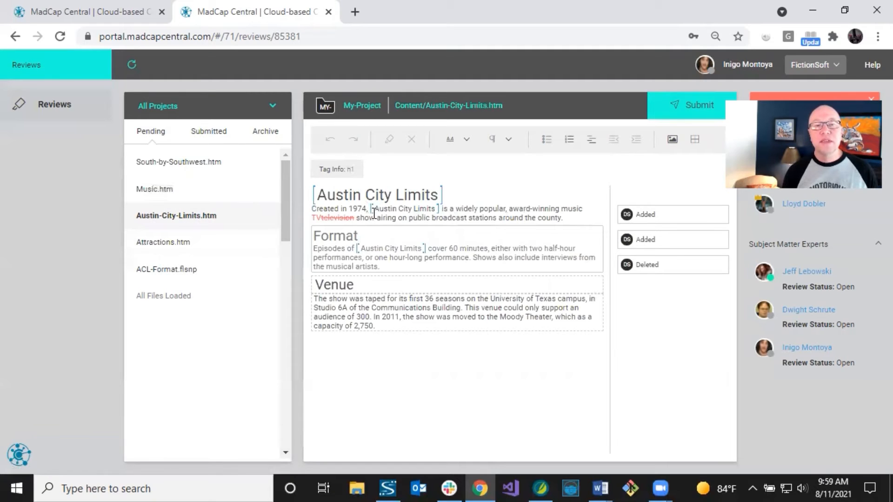
{"action": "left_click", "coordinate": [398, 213]}
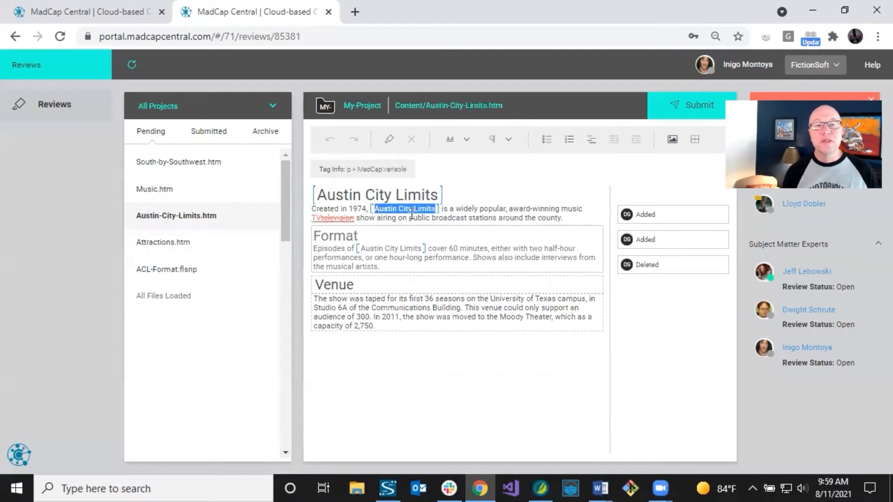
{"action": "left_click", "coordinate": [445, 210]}
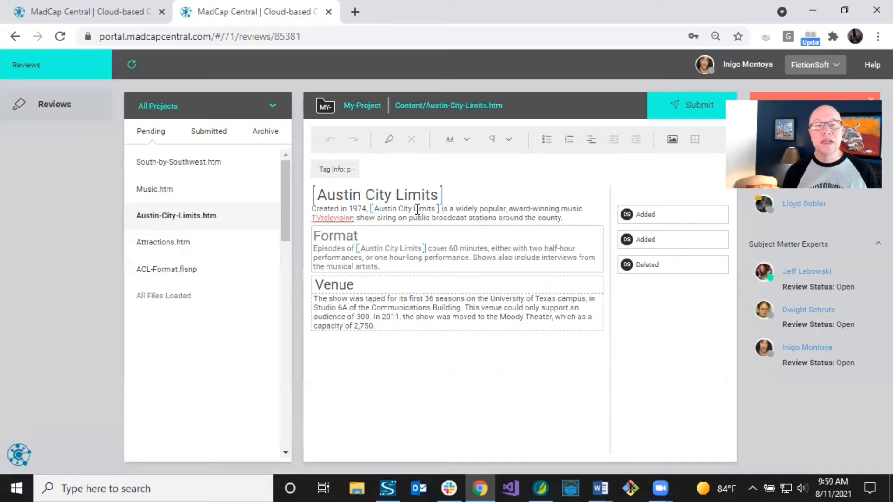
{"action": "left_click", "coordinate": [420, 209]}
{"action": "left_click", "coordinate": [455, 209]}
{"action": "left_click", "coordinate": [418, 209]}
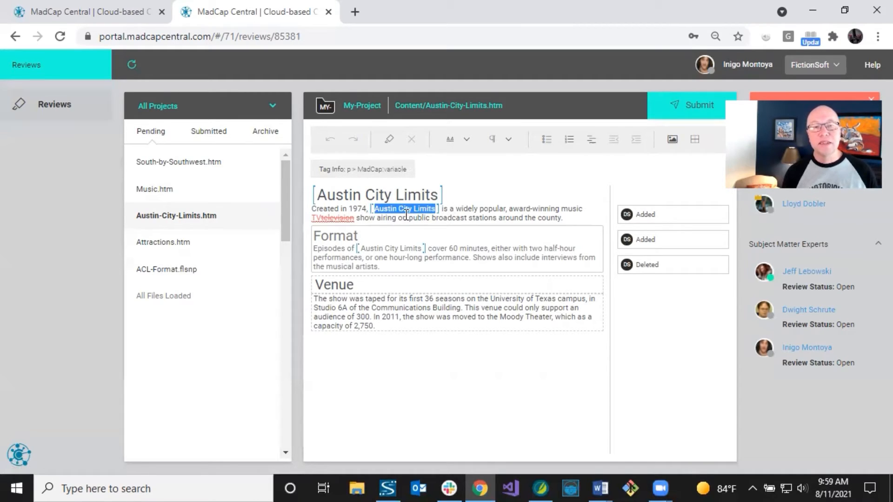
{"action": "left_click", "coordinate": [378, 308]}
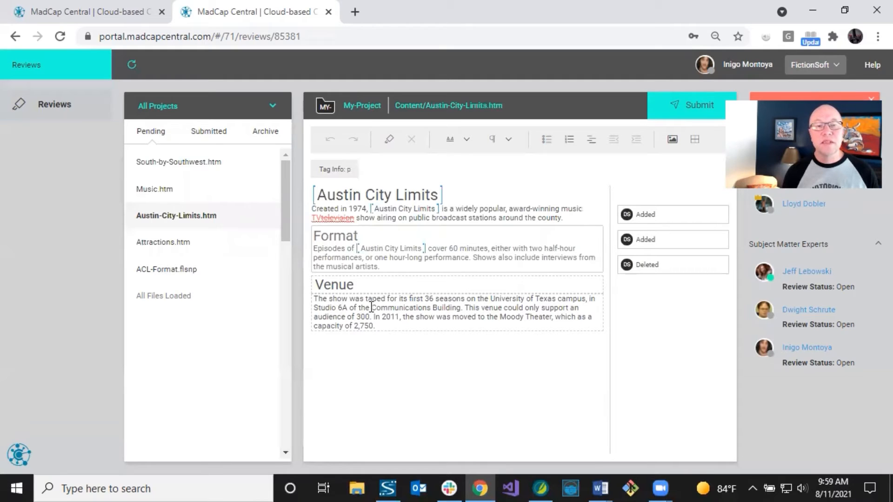
{"action": "left_click_drag", "start_coordinate": [371, 307], "coordinate": [394, 311]}
{"action": "left_click", "coordinate": [395, 311]}
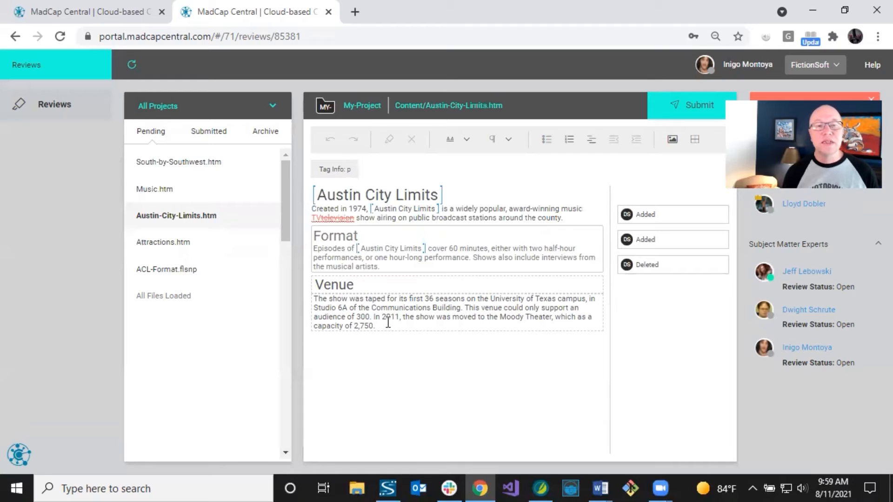
Open the ACL-Format.flsnp snippet file and examine its paragraph about the 60-minute episodes.
{"action": "left_click", "coordinate": [377, 311]}
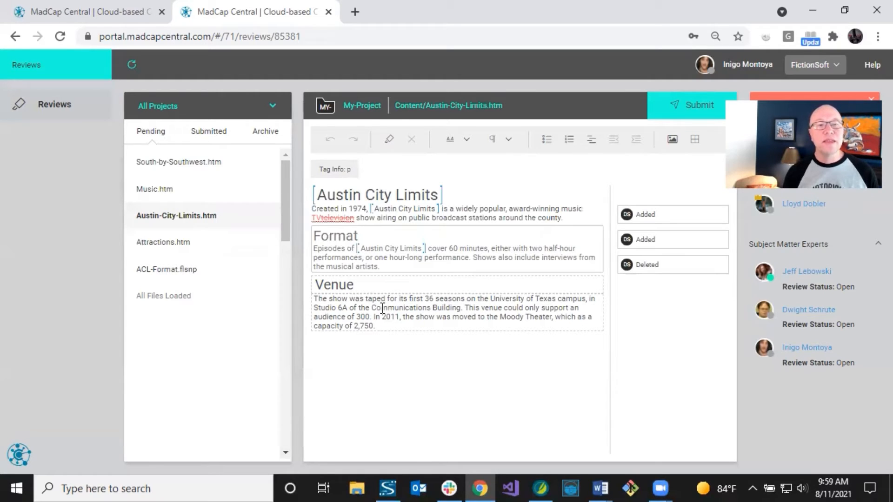
{"action": "left_click", "coordinate": [180, 255]}
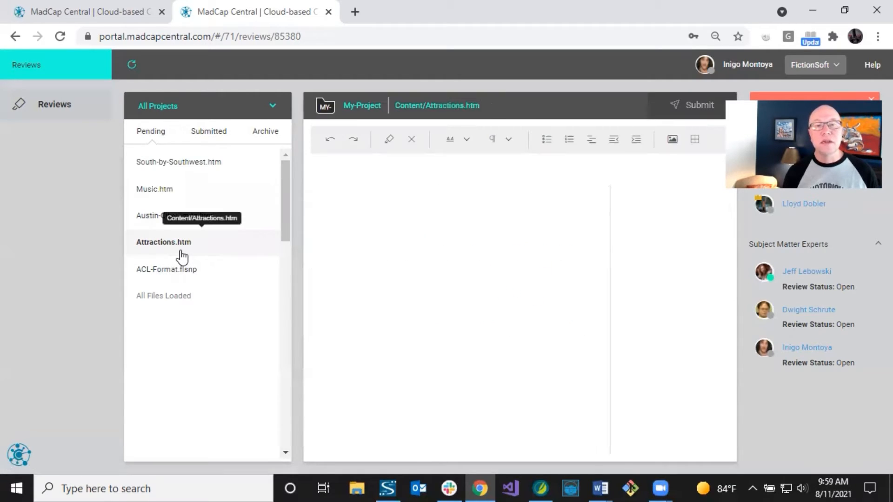
{"action": "left_click", "coordinate": [159, 278]}
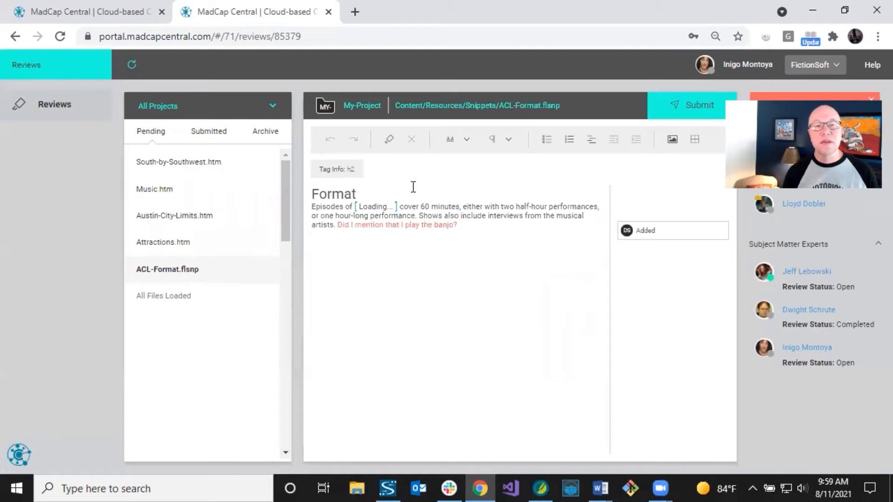
{"action": "left_click", "coordinate": [452, 207]}
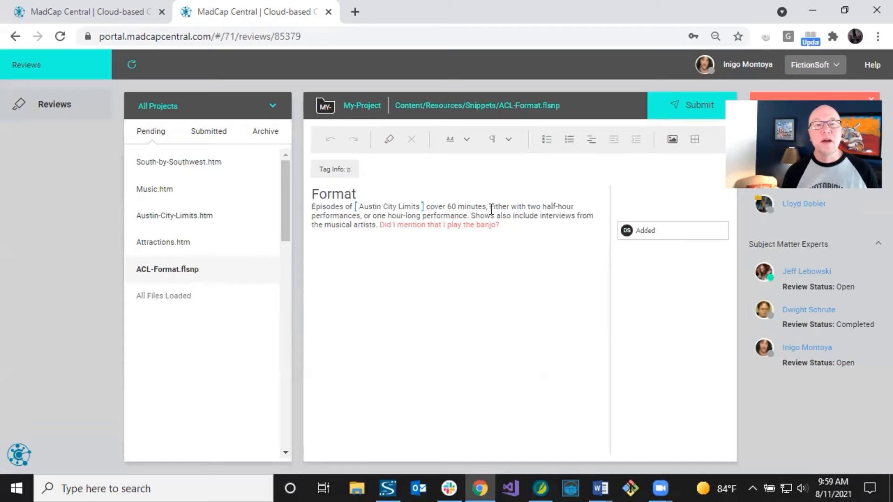
Open Music.htm and examine the Austin City Limits cross-reference and the tracked sentence about playing the banjo.
{"action": "left_click", "coordinate": [170, 187]}
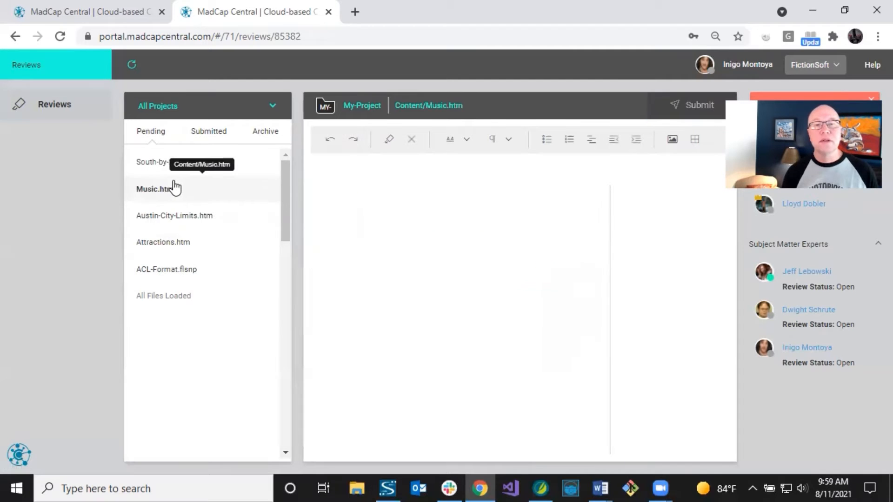
{"action": "left_click", "coordinate": [524, 225]}
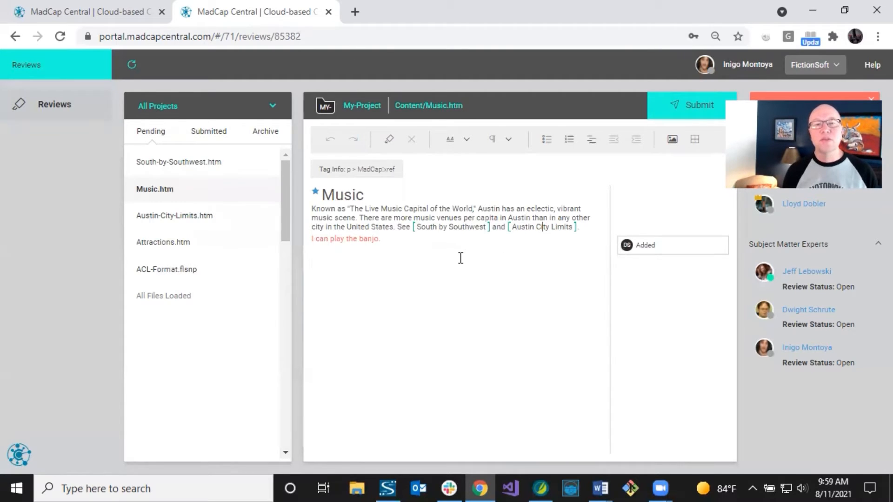
{"action": "left_click", "coordinate": [405, 239]}
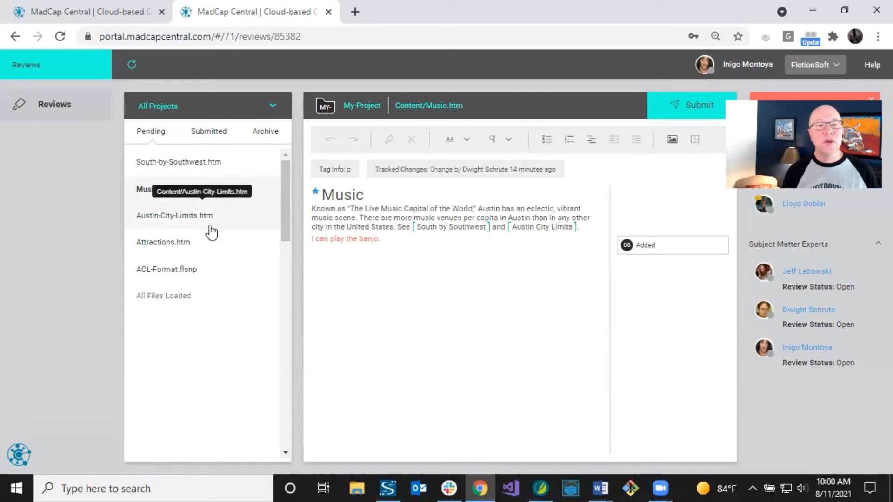
Open South-by-Southwest.htm and examine the music-portion snippet block, the annotation on "this." with its comment, and the tracked text before it.
{"action": "left_click", "coordinate": [192, 166]}
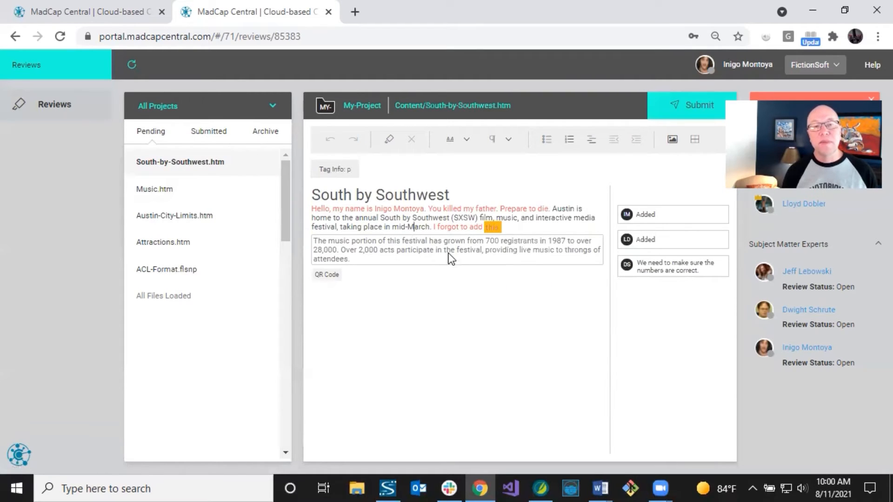
{"action": "left_click", "coordinate": [394, 244]}
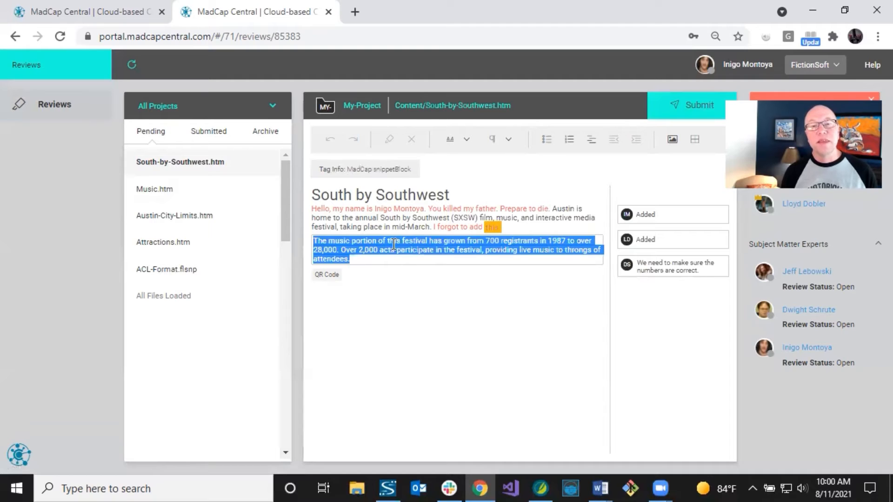
{"action": "left_click", "coordinate": [394, 244]}
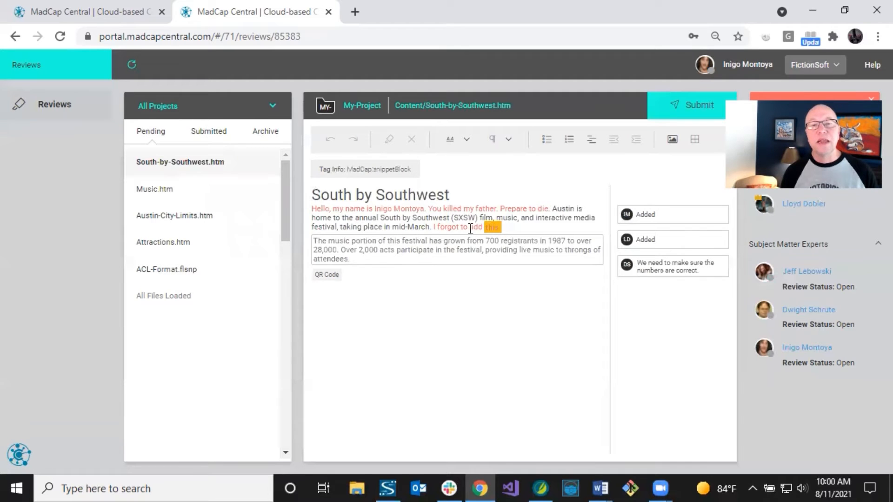
{"action": "left_click", "coordinate": [502, 229]}
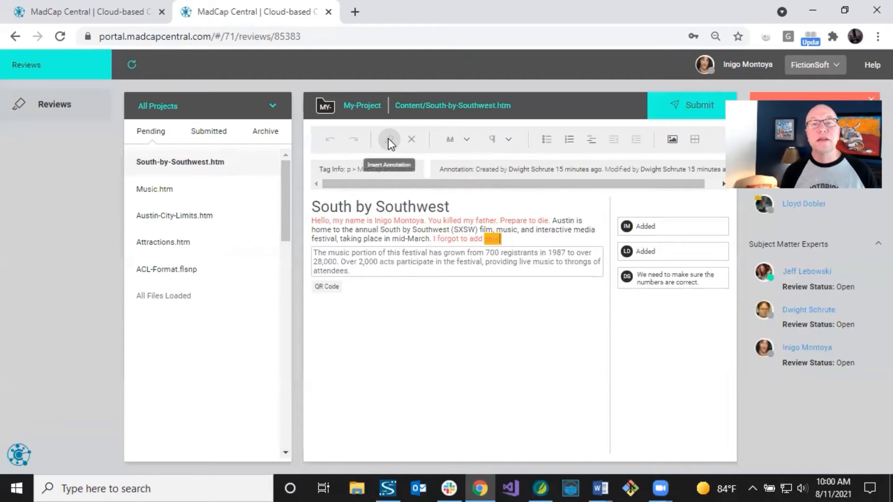
{"action": "left_click", "coordinate": [631, 278]}
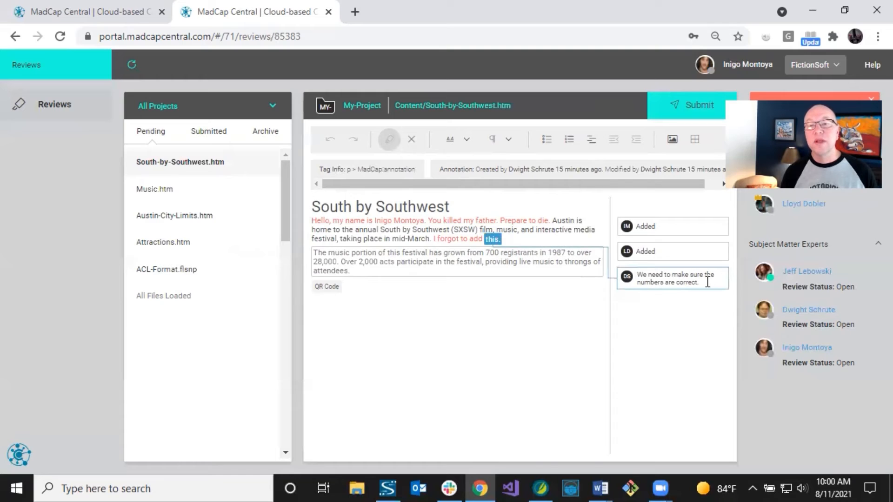
{"action": "left_click", "coordinate": [476, 259]}
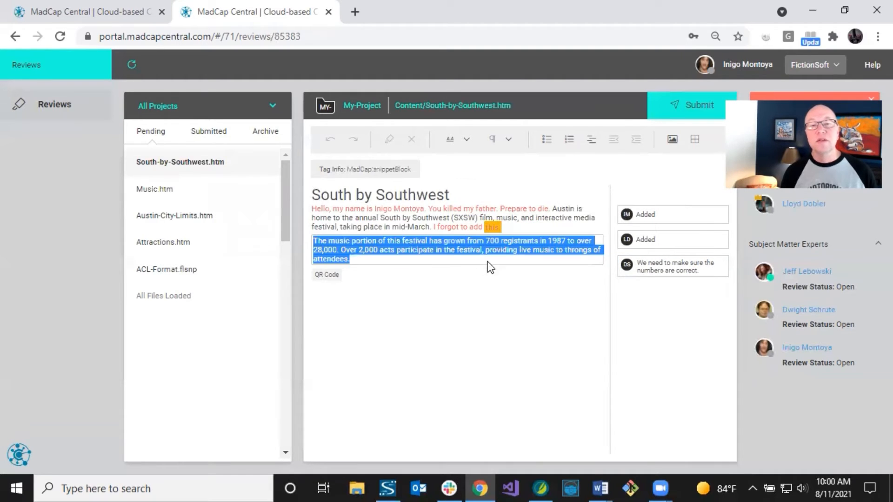
{"action": "left_click", "coordinate": [460, 226]}
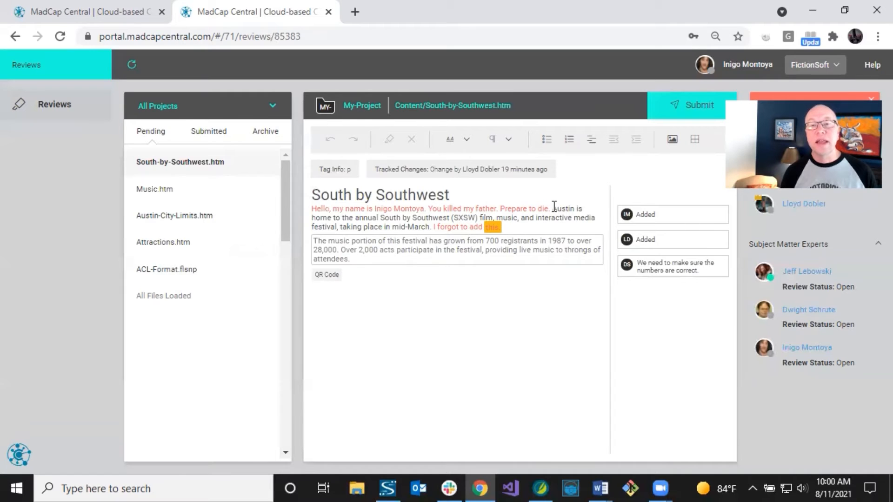
Annotate the words "Austin is" in the South by Southwest introductory paragraph with the comment "My comment".
{"action": "left_click_drag", "start_coordinate": [553, 208], "coordinate": [585, 209]}
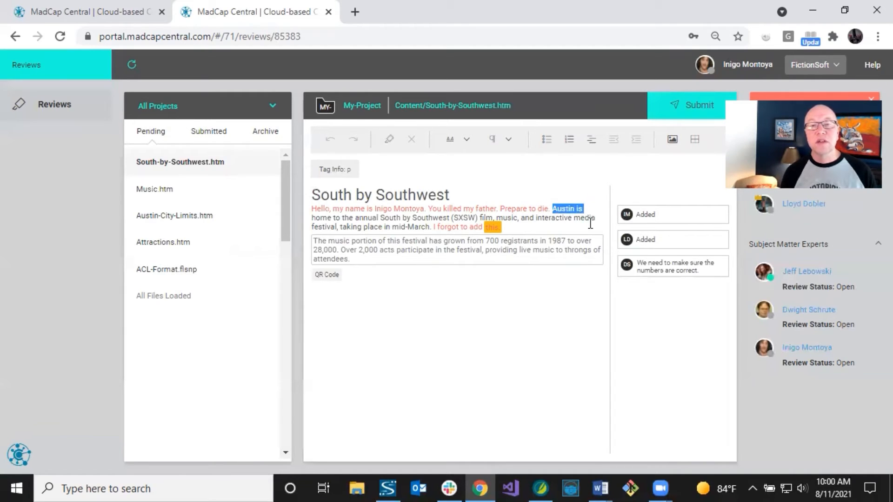
{"action": "left_click", "coordinate": [389, 141]}
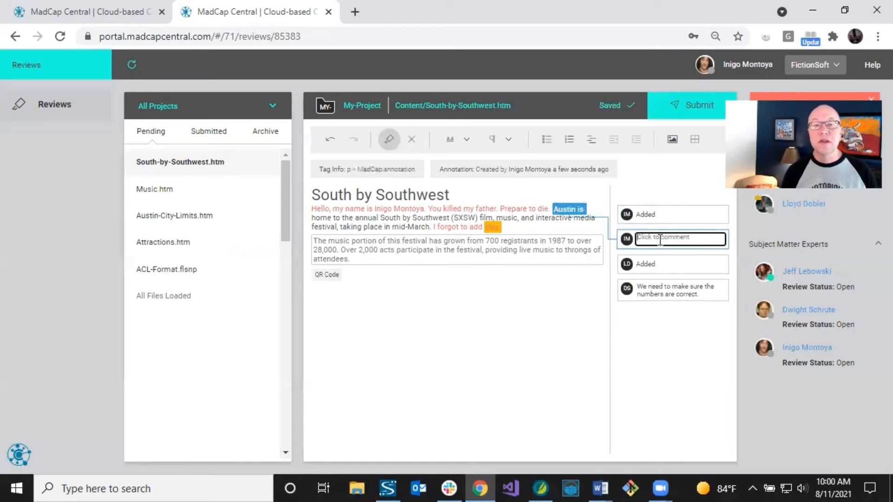
{"action": "type", "text": "M"}
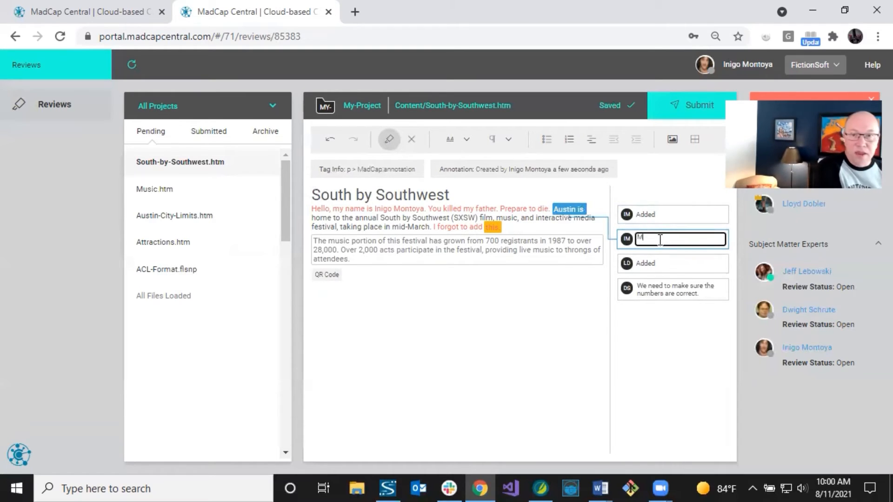
{"action": "type", "text": "y conment"}
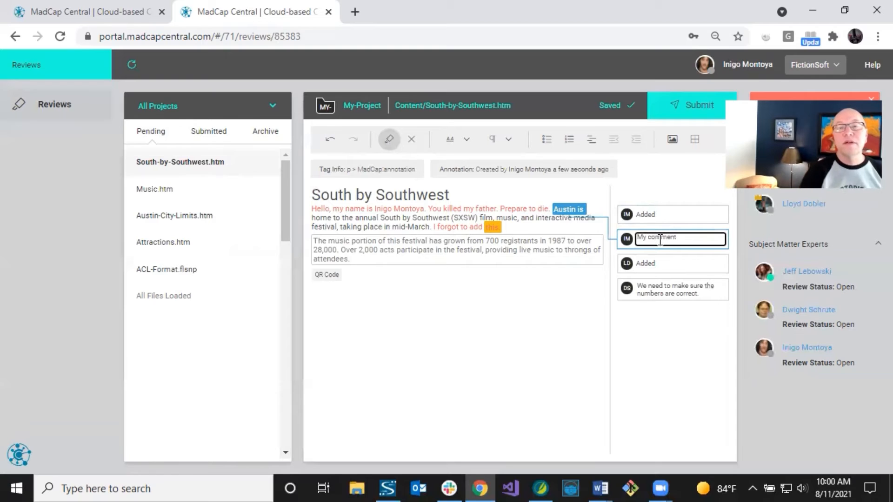
{"action": "left_click", "coordinate": [538, 215]}
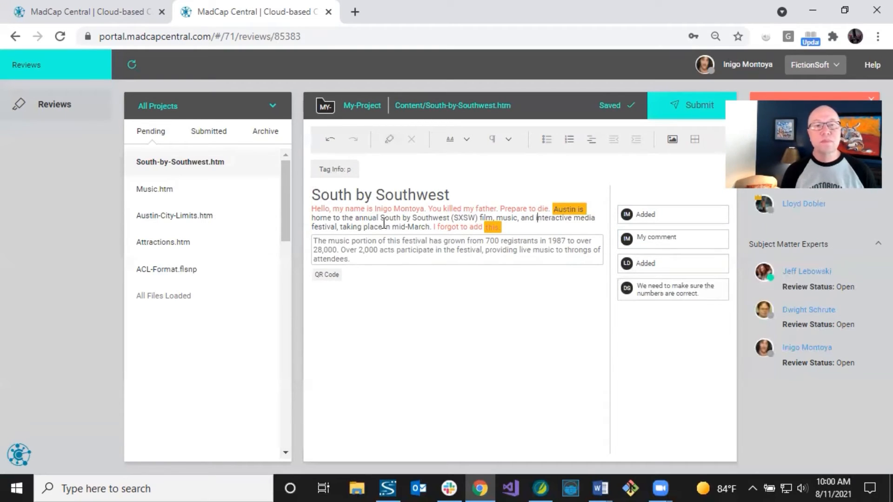
In Music.htm, add a bulleted list below the banjo sentence with the items "dfgfdgdf", "gfgdfg" and "dggfdg".
{"action": "left_click", "coordinate": [155, 188]}
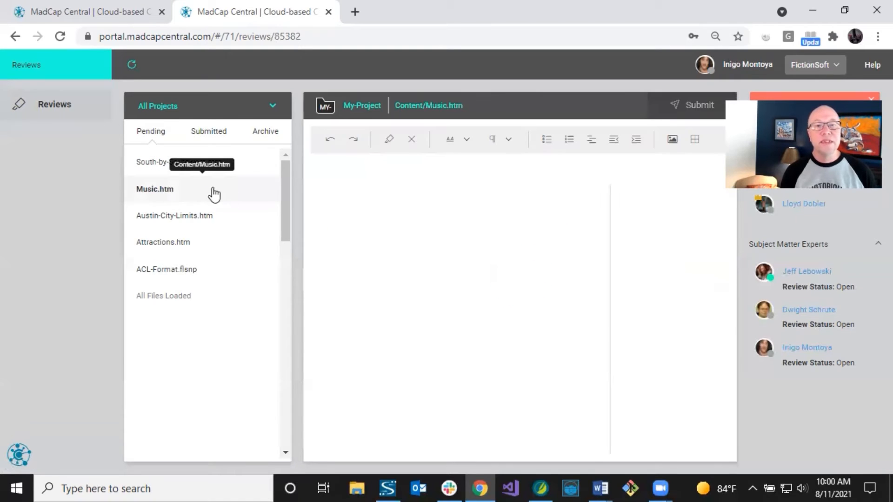
{"action": "left_click", "coordinate": [424, 241]}
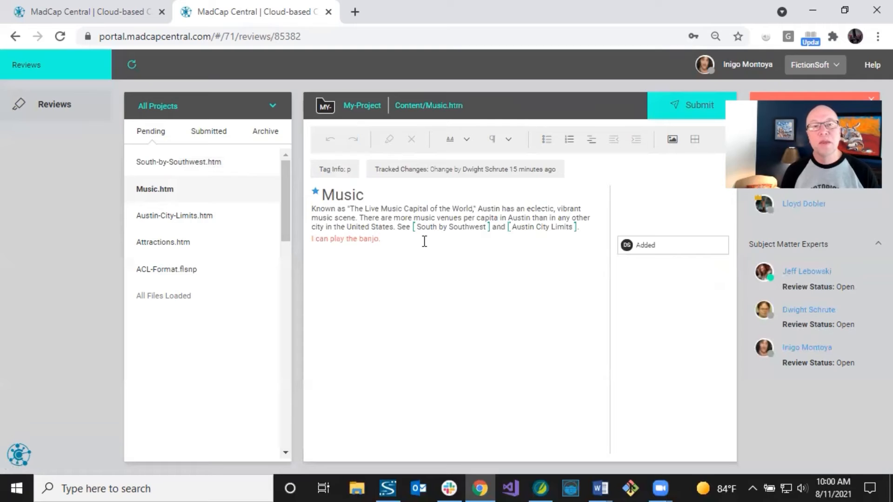
{"action": "key", "text": "Return"}
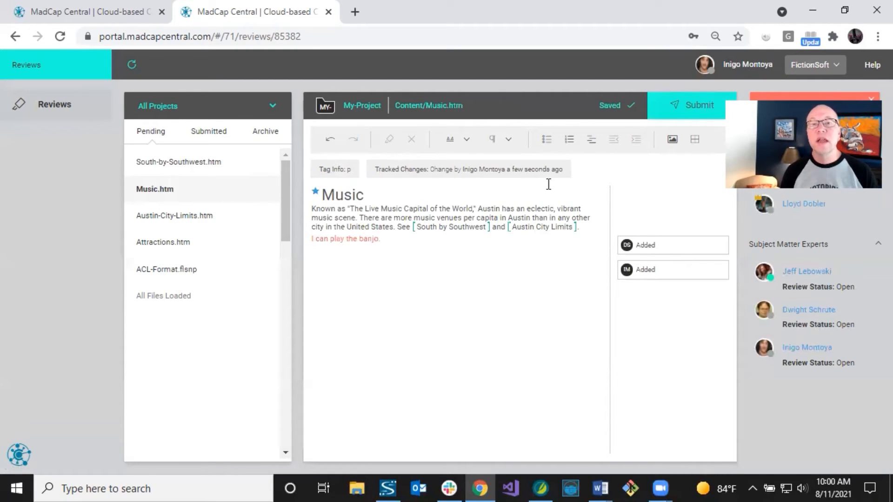
{"action": "left_click", "coordinate": [547, 142]}
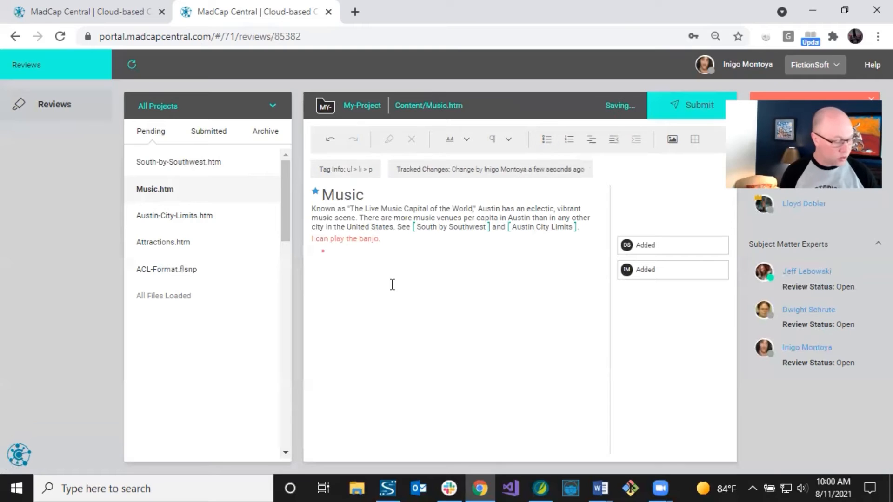
{"action": "type", "text": "dfgfdgdf"}
{"action": "key", "text": "Return"}
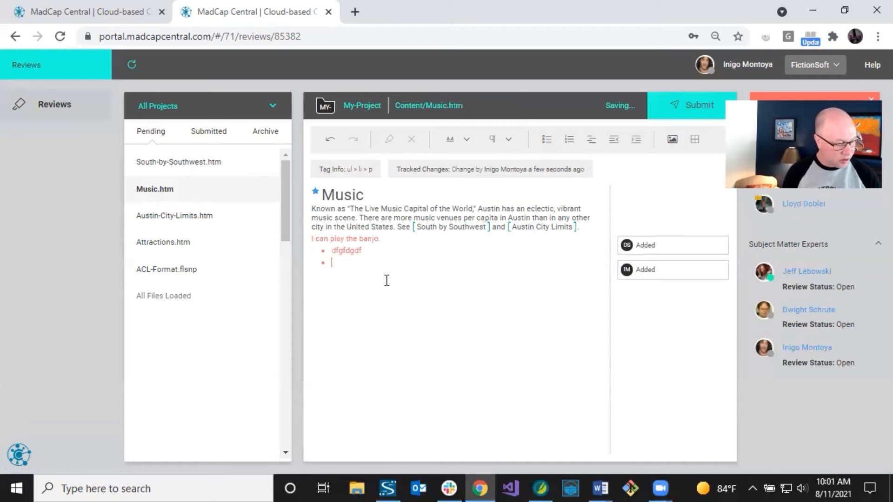
{"action": "type", "text": "gfgdfg"}
{"action": "key", "text": "Return"}
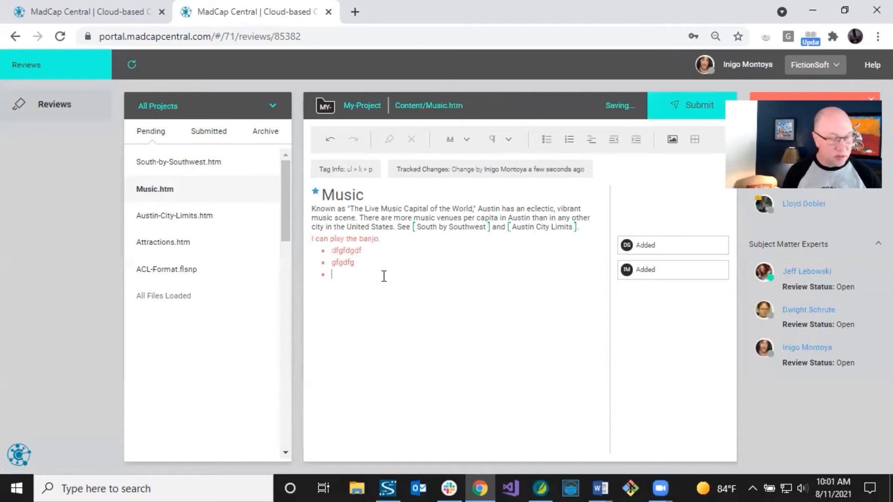
{"action": "type", "text": "dggfdg"}
{"action": "key", "text": "Return"}
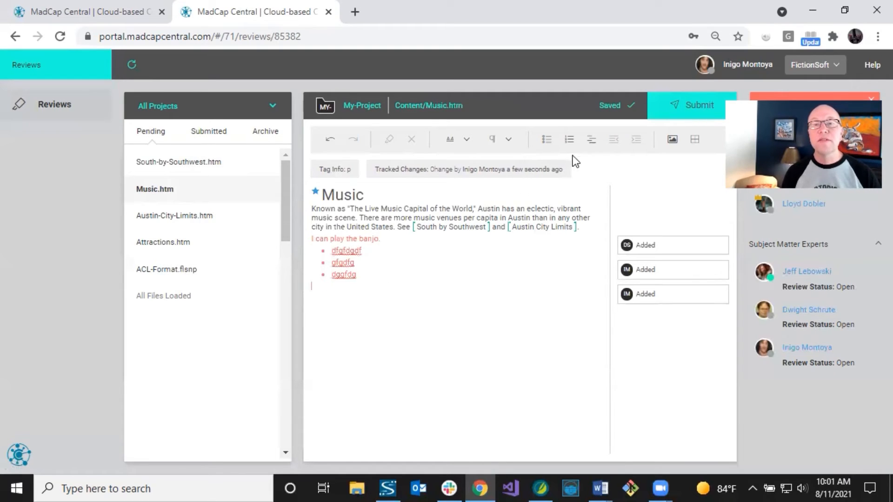
Add a numbered list below the bullets with the item "fgdfg" and the item "dfdgdf" indented beneath it.
{"action": "left_click", "coordinate": [569, 139]}
{"action": "type", "text": "fg"}
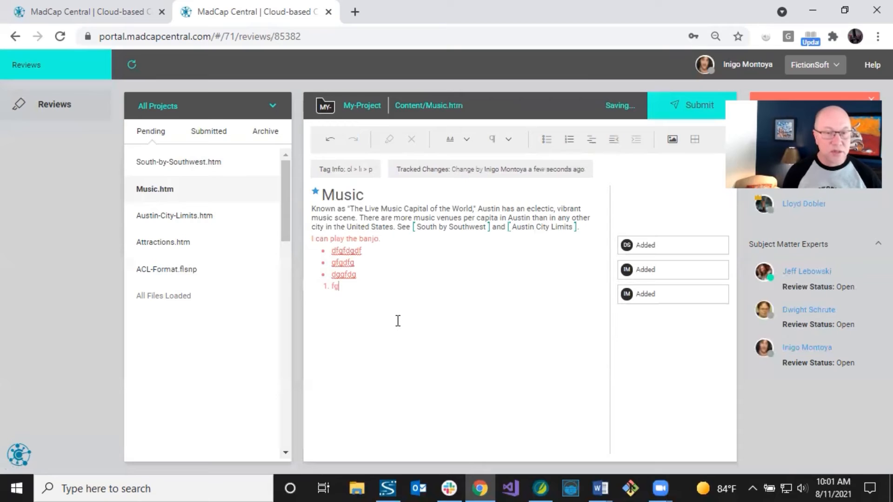
{"action": "type", "text": "dfg"}
{"action": "key", "text": "Return"}
{"action": "type", "text": "dfgdf"}
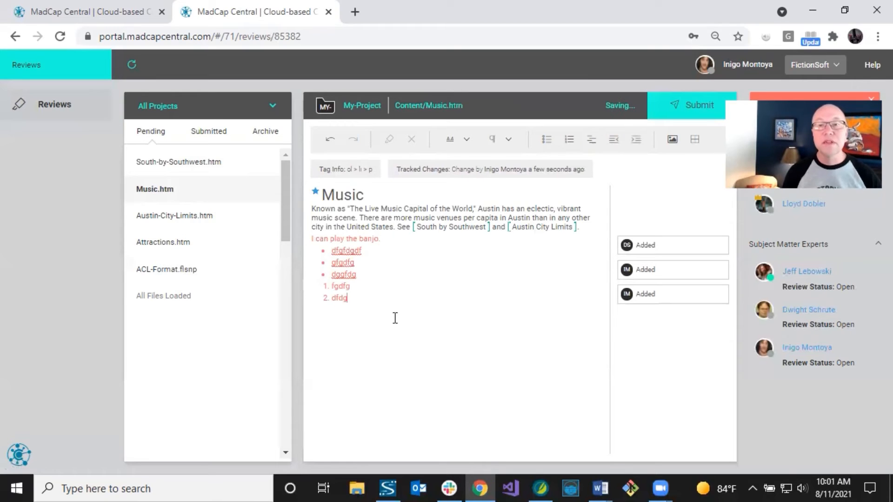
{"action": "left_click", "coordinate": [635, 140]}
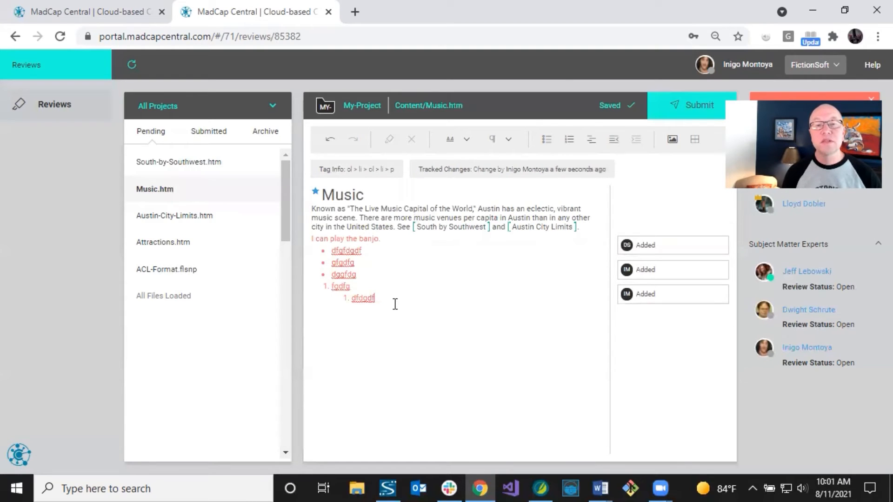
{"action": "key", "text": "Return"}
{"action": "key", "text": "Return"}
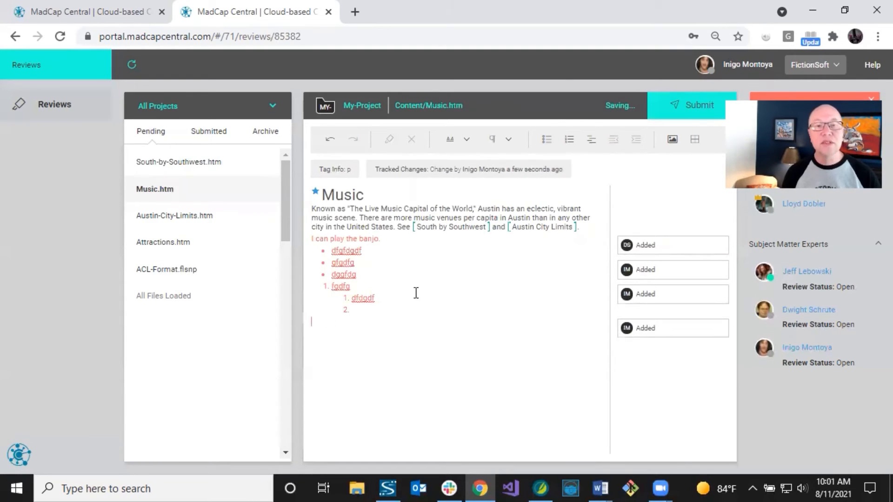
Add a definition list below the numbered list with "Term" as the term and "Definition" and "second line" as its description lines.
{"action": "left_click", "coordinate": [591, 142]}
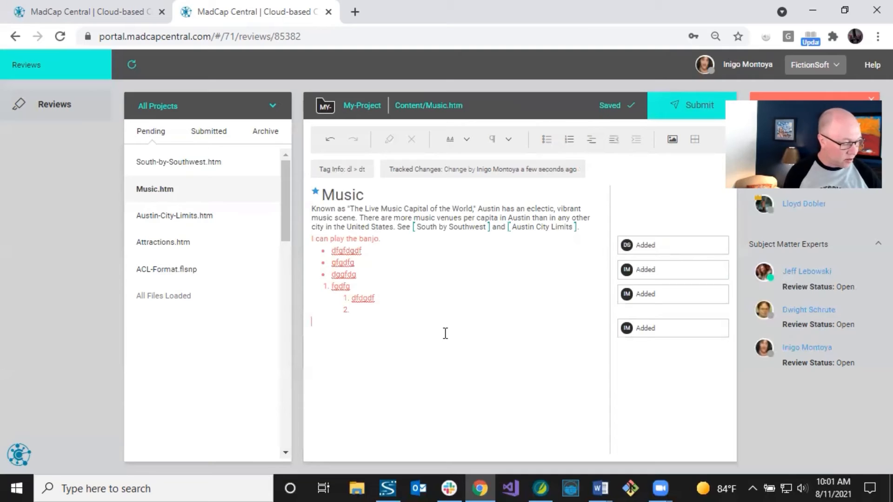
{"action": "type", "text": "jk"}
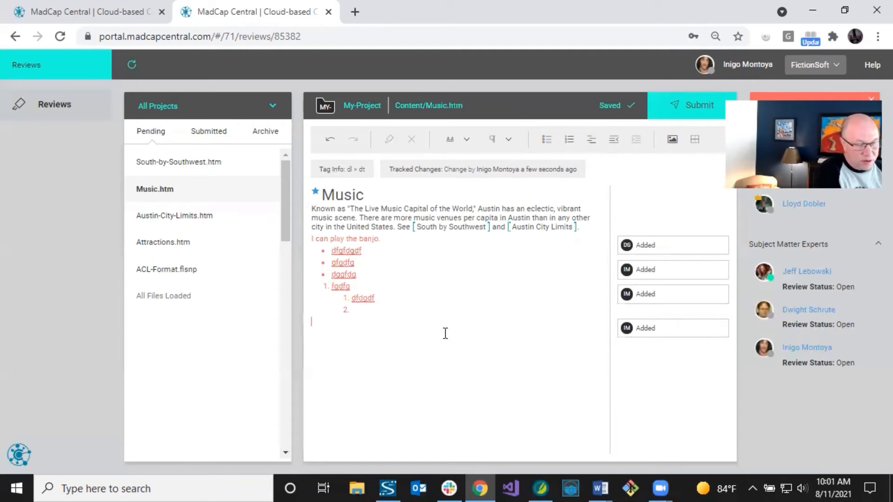
{"action": "type", "text": "Term"}
{"action": "key", "text": "Return"}
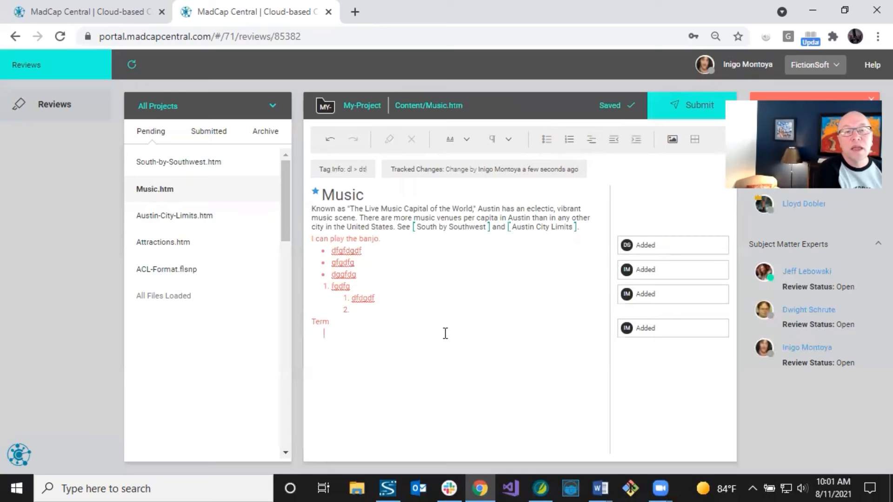
{"action": "type", "text": "Definition"}
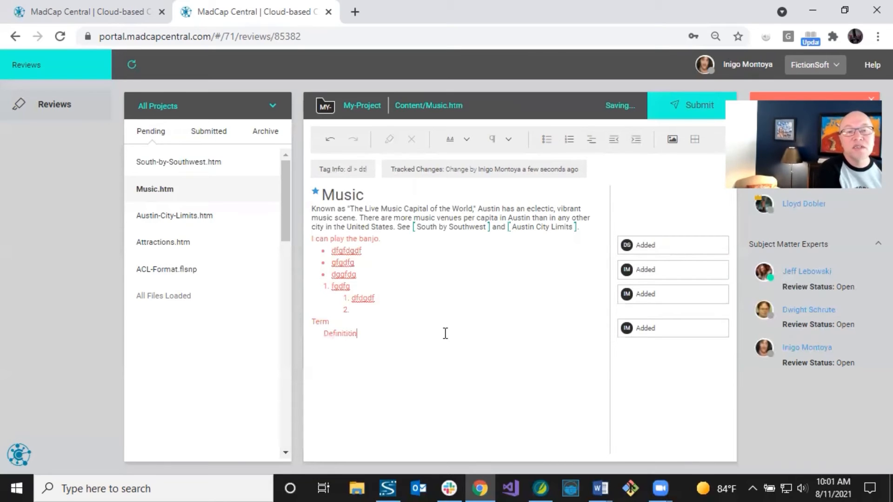
{"action": "key", "text": "Return"}
{"action": "type", "text": "second line"}
{"action": "key", "text": "Return"}
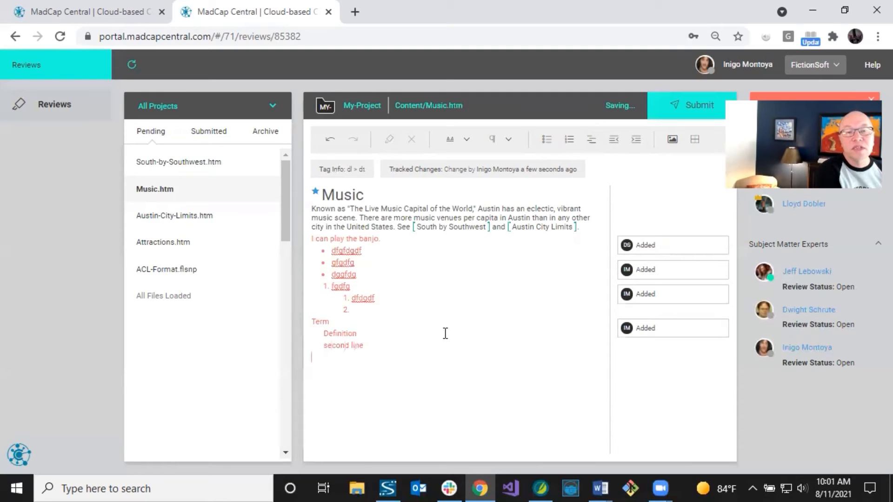
Add a second entry to the definition list with "Term 2" as the term and "skjdflksj" as its description.
{"action": "type", "text": "Term 2"}
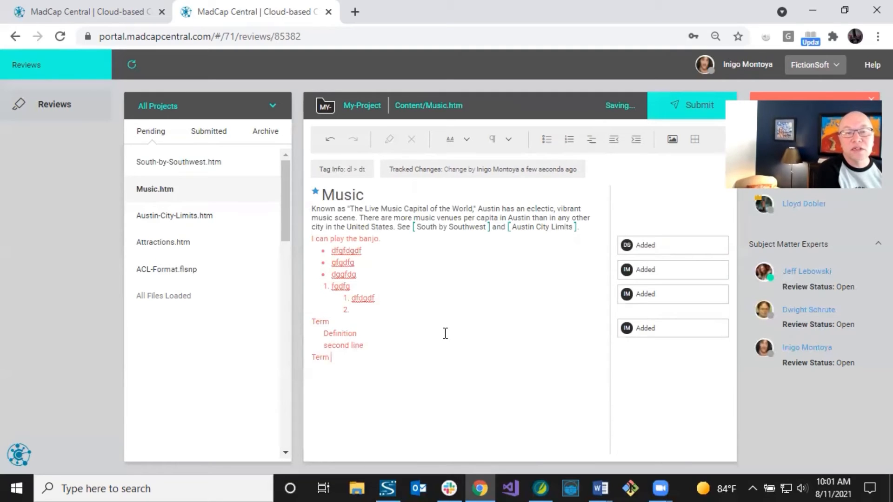
{"action": "key", "text": "Return"}
{"action": "type", "text": "skjdflksj"}
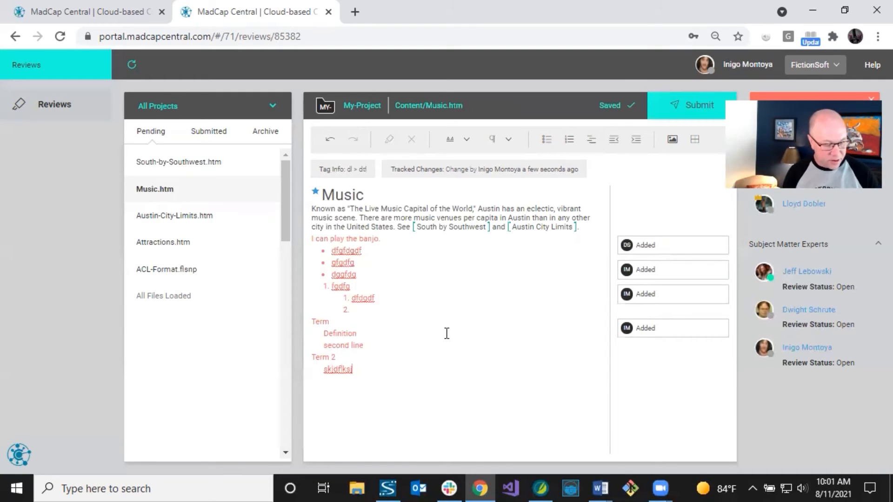
{"action": "key", "text": "Return"}
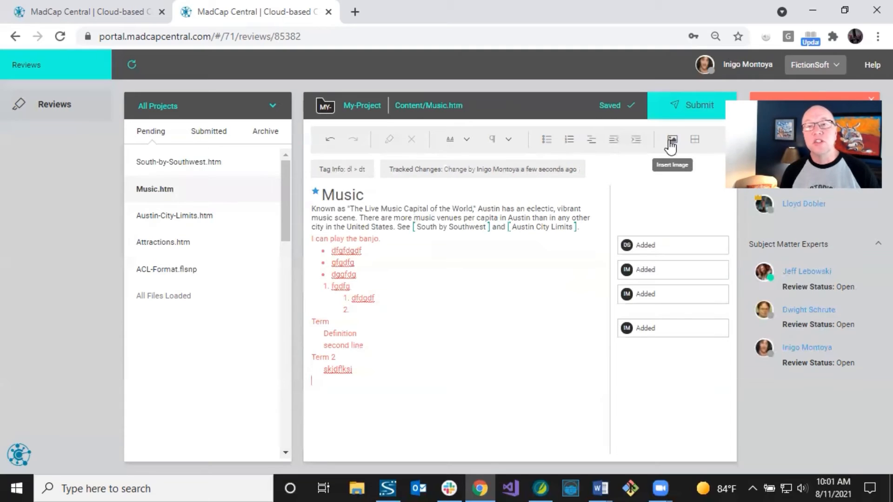
Insert a 3 x 3 table below the definition list, with ";l;'" in the first cell and "l;'" in the centre cell.
{"action": "left_click", "coordinate": [696, 141]}
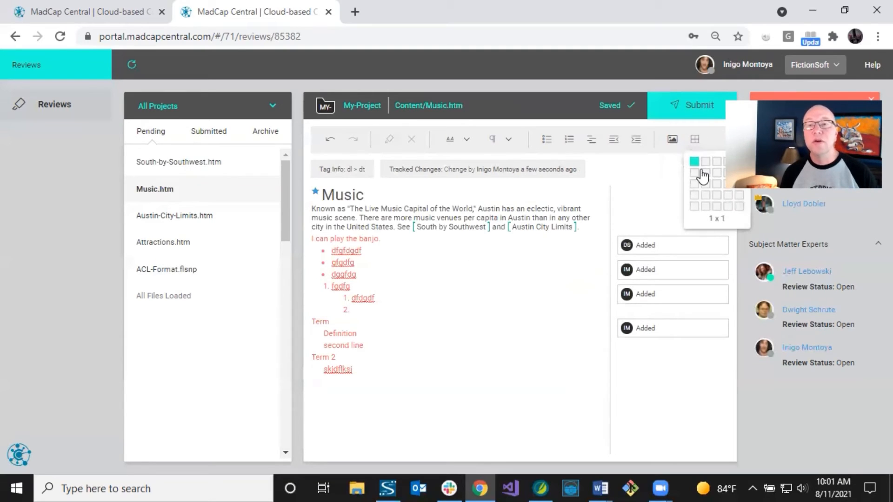
{"action": "left_click", "coordinate": [717, 186]}
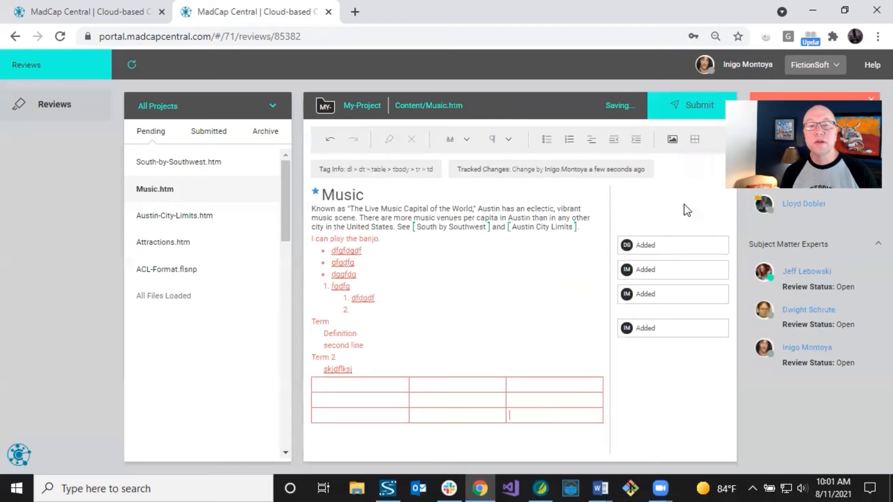
{"action": "type", "text": ";;l;'"}
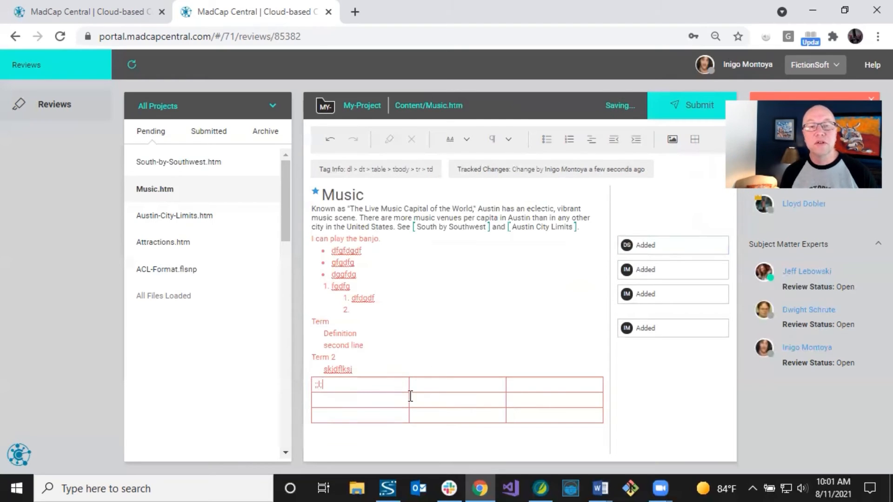
{"action": "left_click", "coordinate": [427, 399]}
{"action": "type", "text": "l;'"}
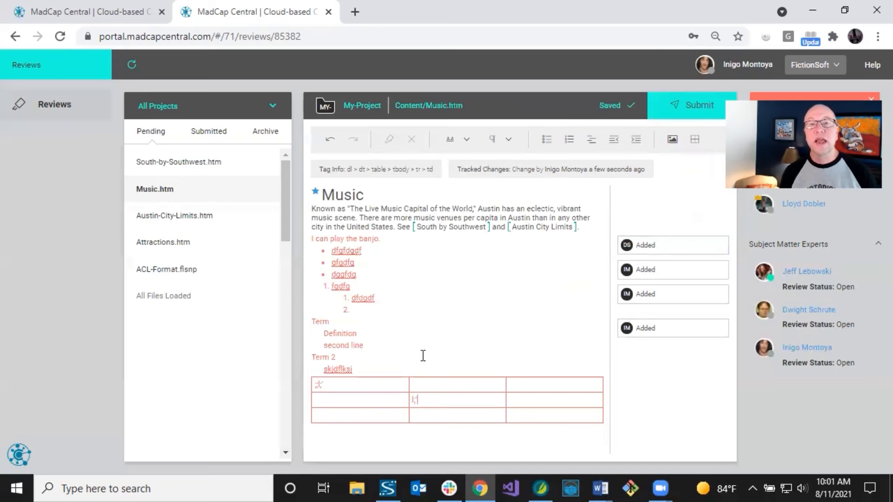
Add a new line reading "Heading 2" below the introductory Music paragraph and format it with the Heading 2 style.
{"action": "left_click", "coordinate": [408, 327]}
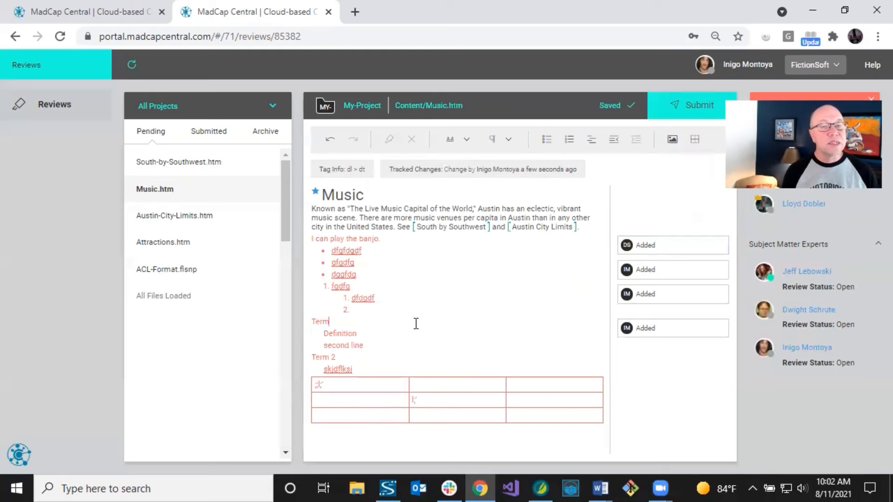
{"action": "left_click", "coordinate": [586, 225]}
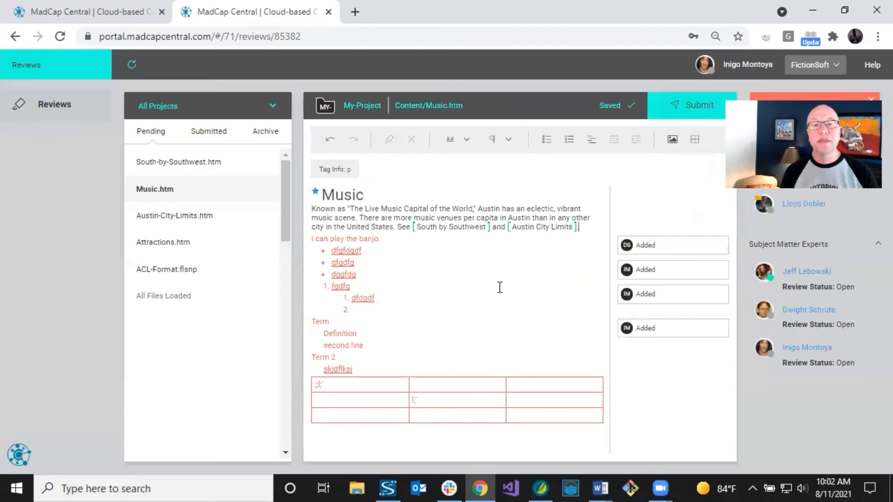
{"action": "key", "text": "Return"}
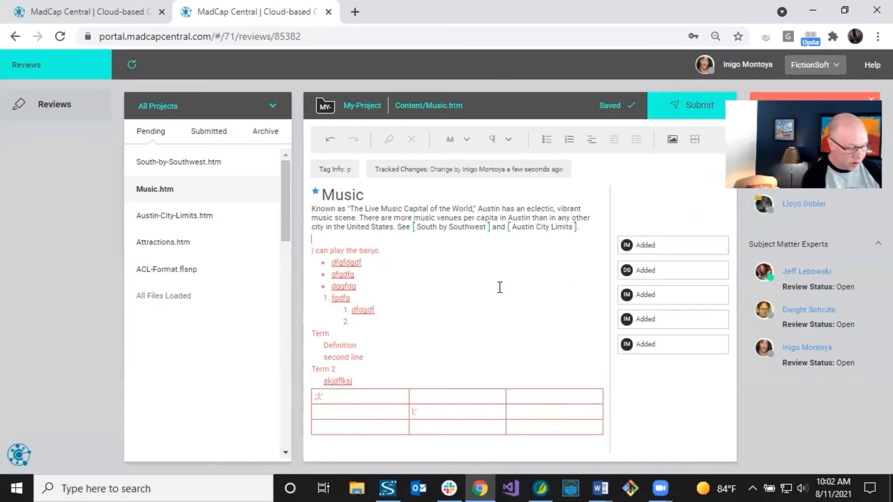
{"action": "type", "text": "Heading 2"}
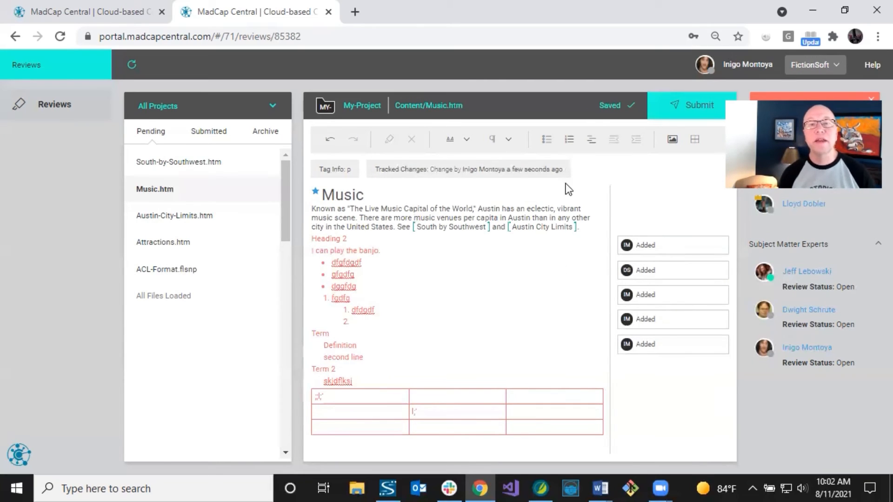
{"action": "left_click", "coordinate": [466, 140]}
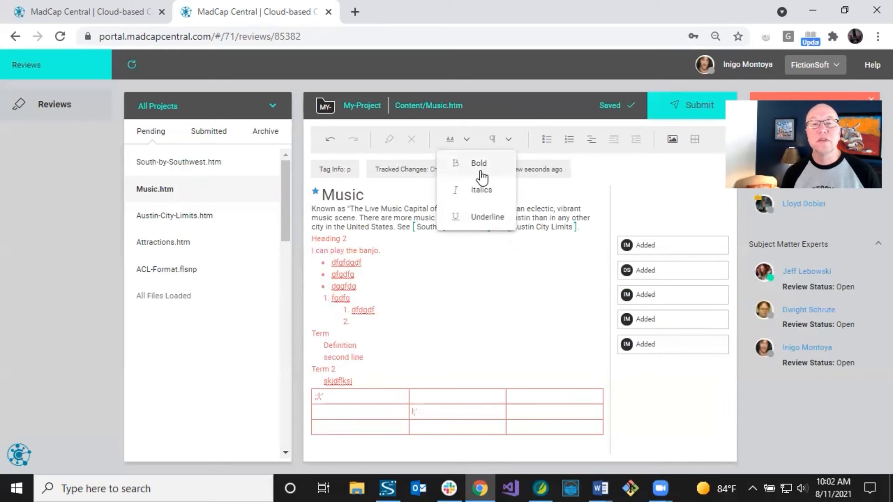
{"action": "left_click", "coordinate": [507, 140]}
{"action": "left_click", "coordinate": [509, 139]}
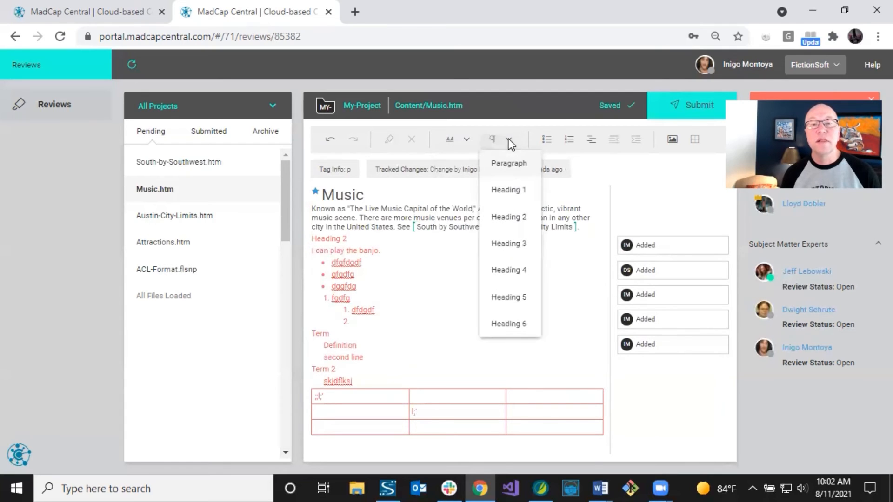
{"action": "left_click", "coordinate": [509, 221]}
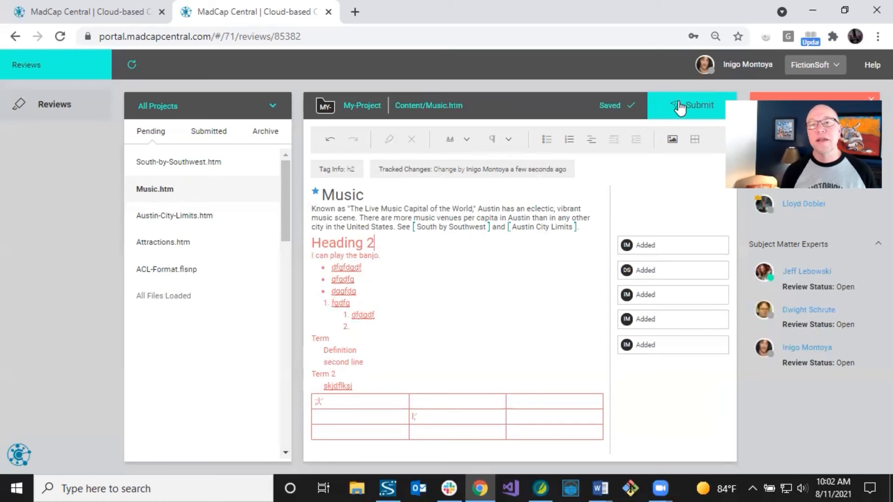
Submit the review of Music.htm, and open and submit the pending file South-by-Southwest.htm.
{"action": "left_click", "coordinate": [692, 107]}
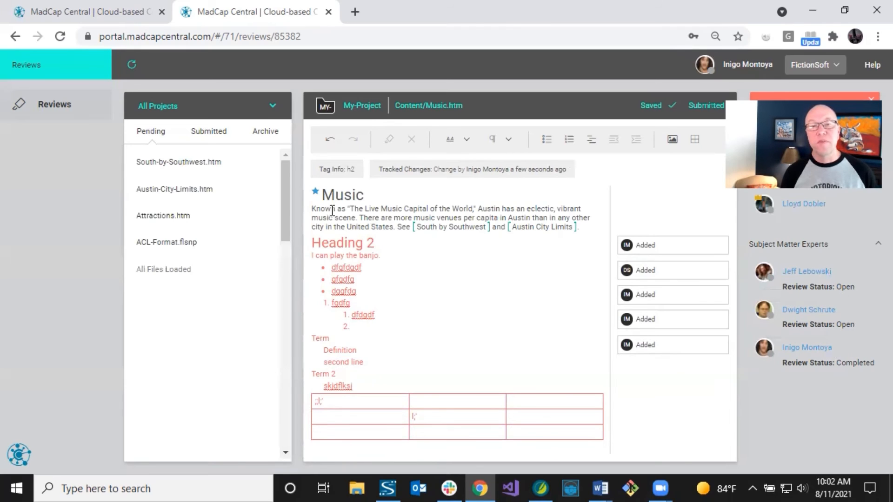
{"action": "left_click", "coordinate": [357, 218]}
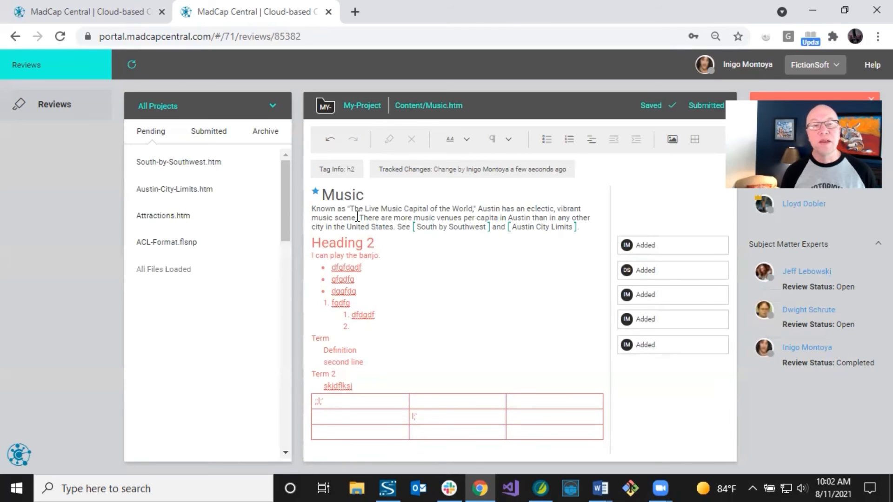
{"action": "left_click", "coordinate": [177, 163]}
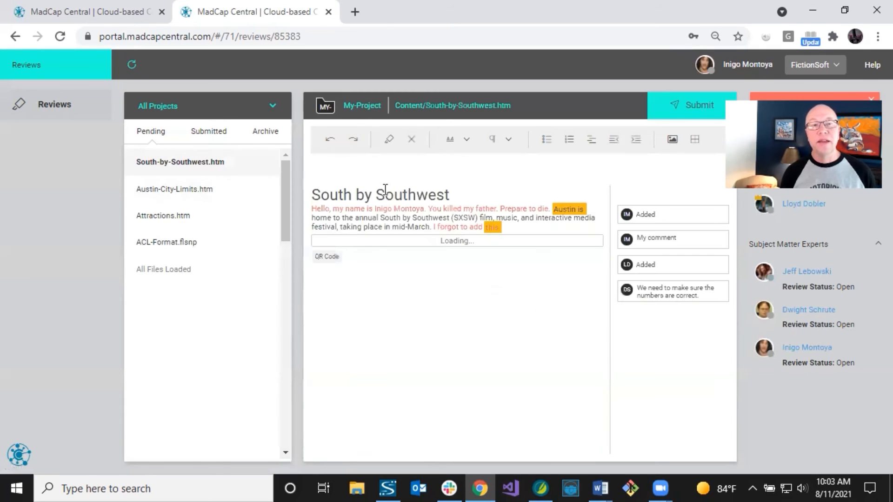
{"action": "left_click", "coordinate": [392, 195]}
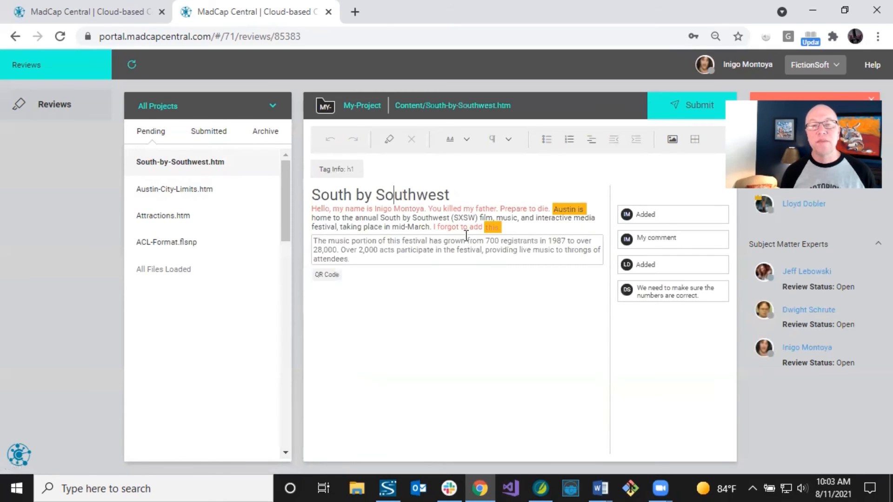
{"action": "left_click", "coordinate": [684, 110]}
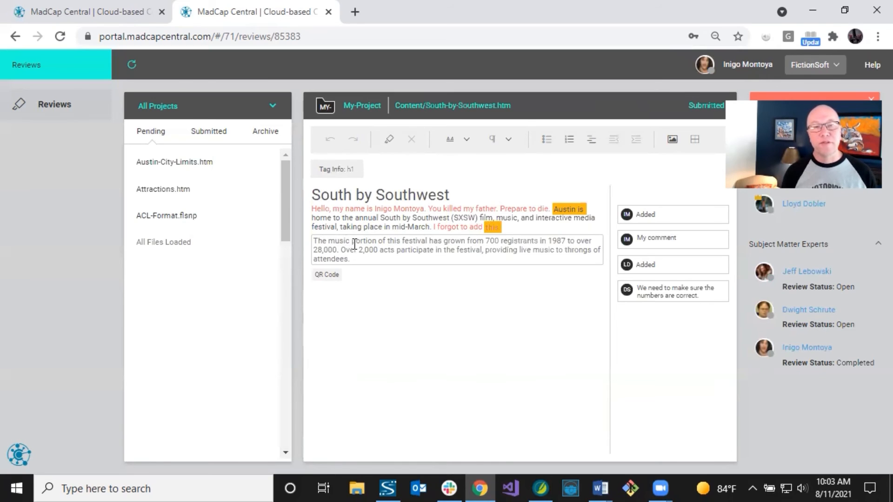
Reopen Music.htm from the submitted files and add "fgdfgfg" at the end of the introductory paragraph.
{"action": "left_click", "coordinate": [206, 133]}
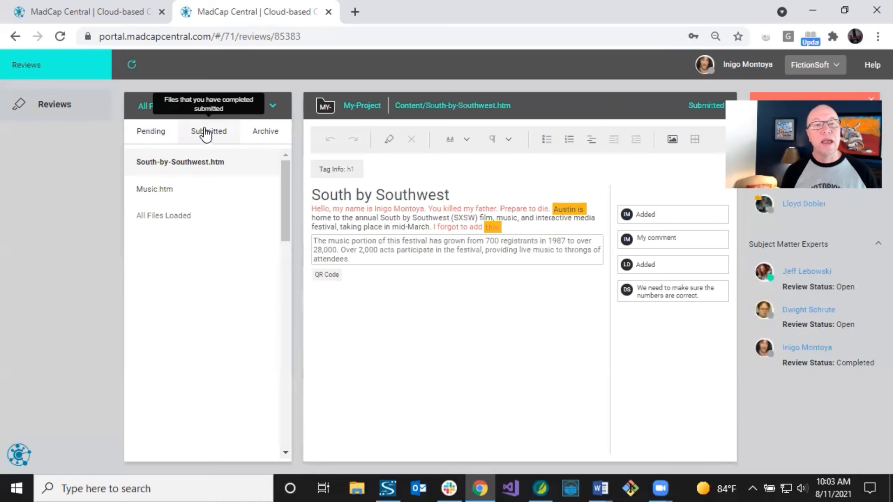
{"action": "left_click", "coordinate": [170, 193]}
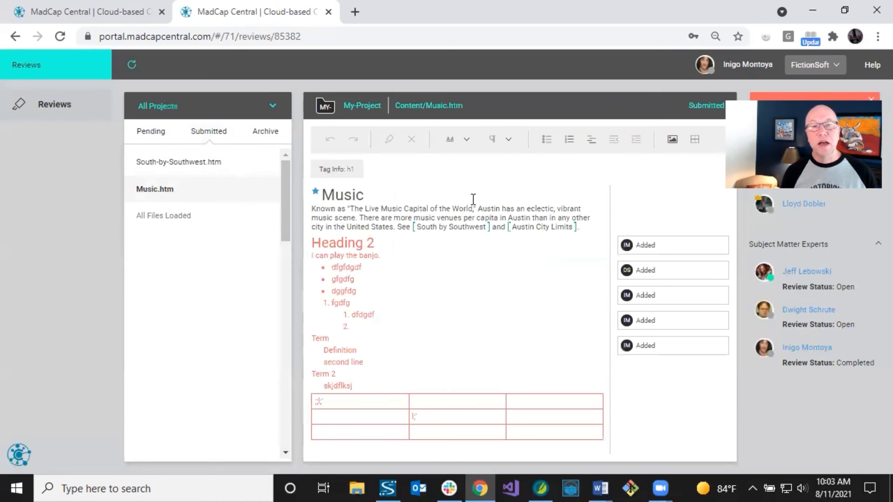
{"action": "left_click", "coordinate": [577, 227]}
{"action": "type", "text": "fgdfgfg"}
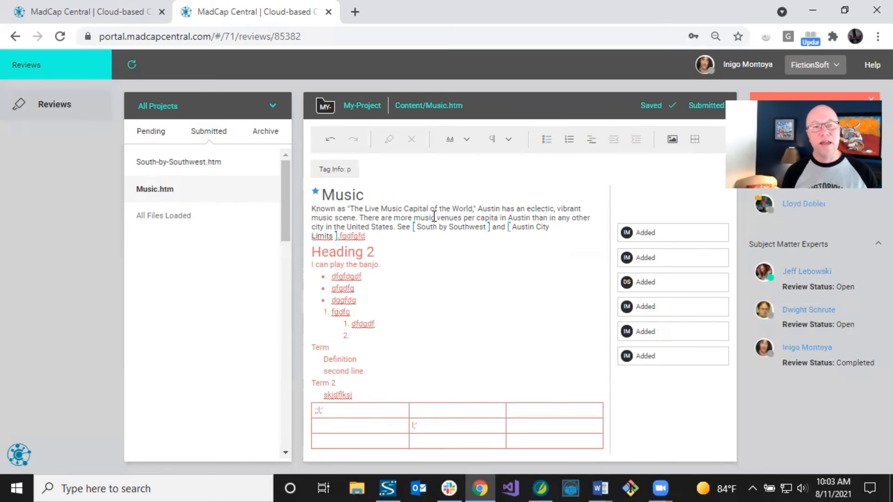
Return to the pending files, and open and submit Austin-City-Limits.htm and Attractions.htm.
{"action": "left_click", "coordinate": [153, 133]}
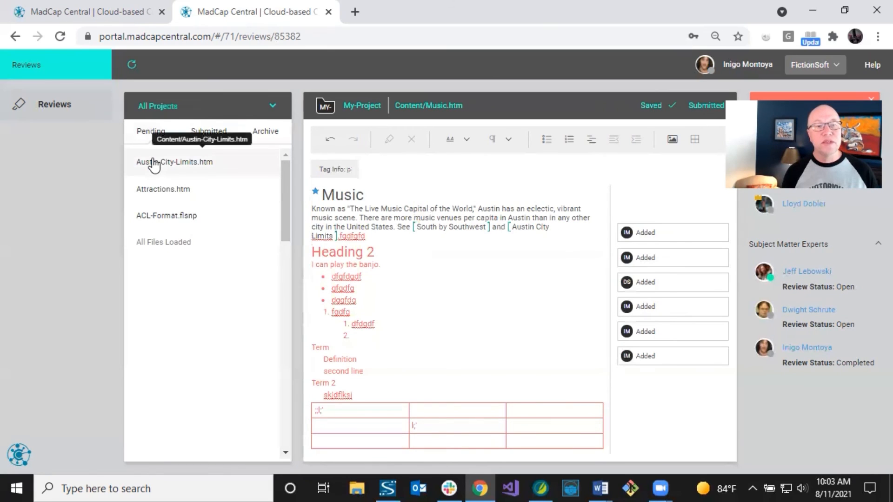
{"action": "left_click", "coordinate": [154, 163]}
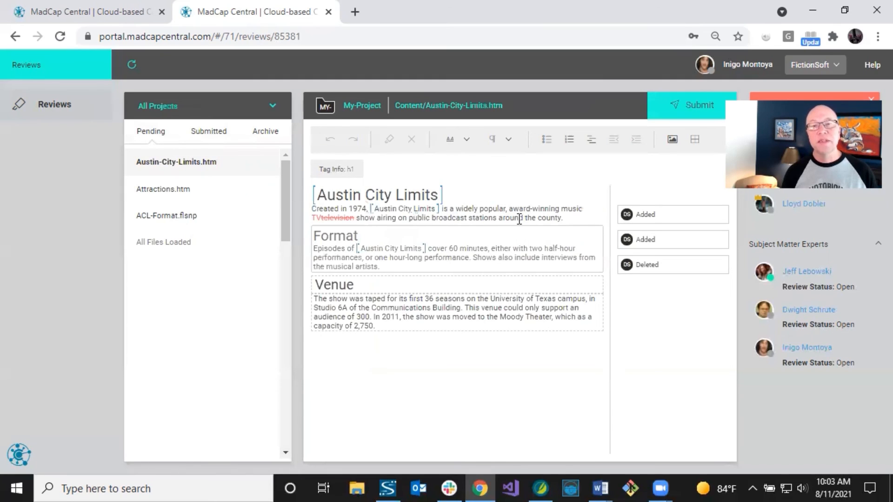
{"action": "left_click", "coordinate": [678, 115]}
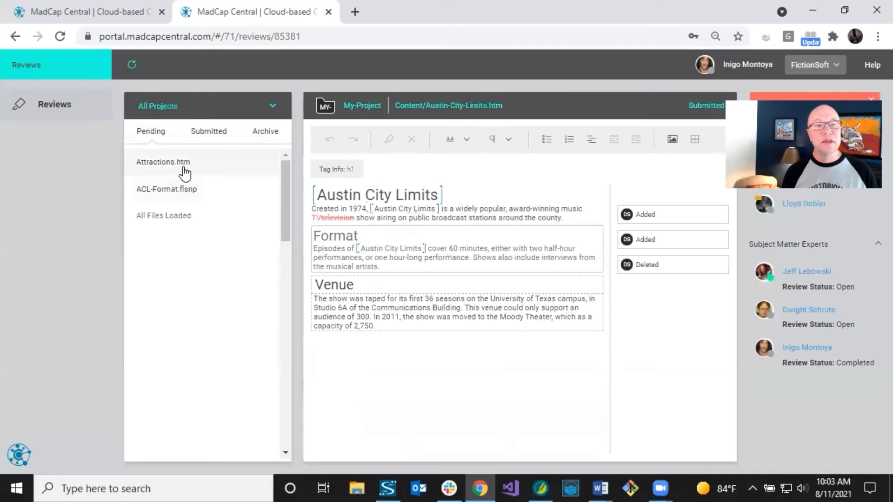
{"action": "left_click", "coordinate": [182, 166]}
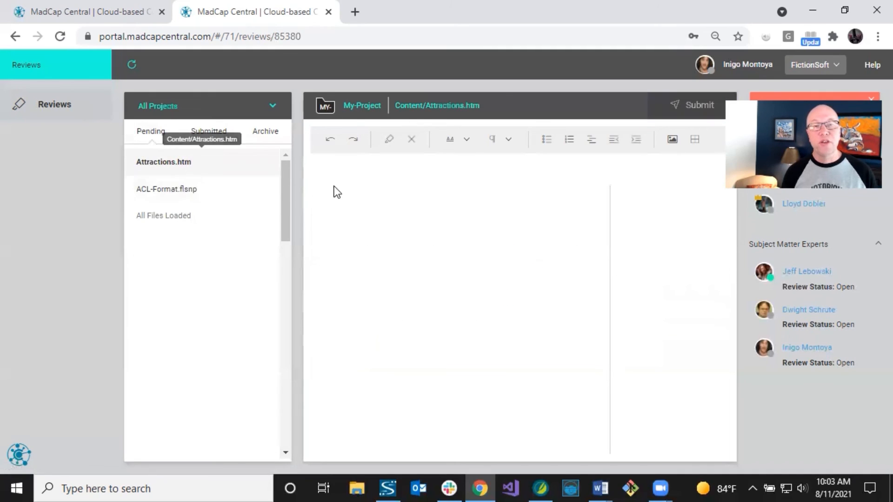
{"action": "left_click", "coordinate": [420, 211]}
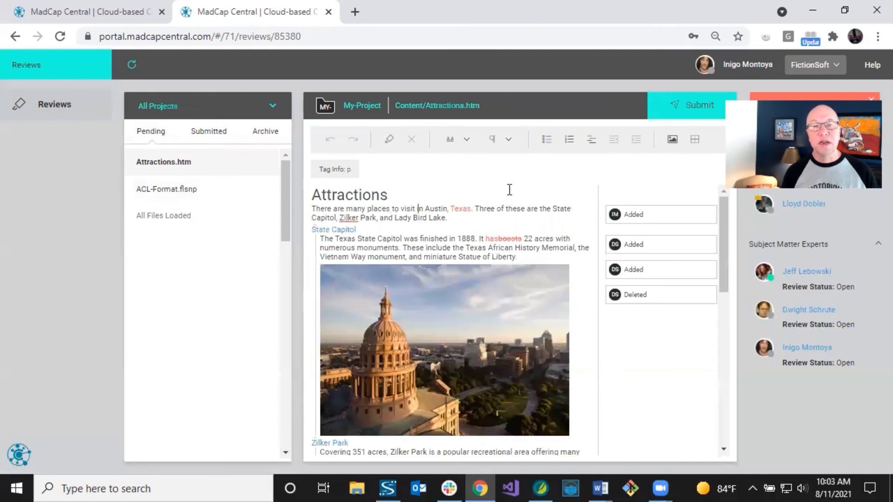
{"action": "left_click", "coordinate": [671, 107]}
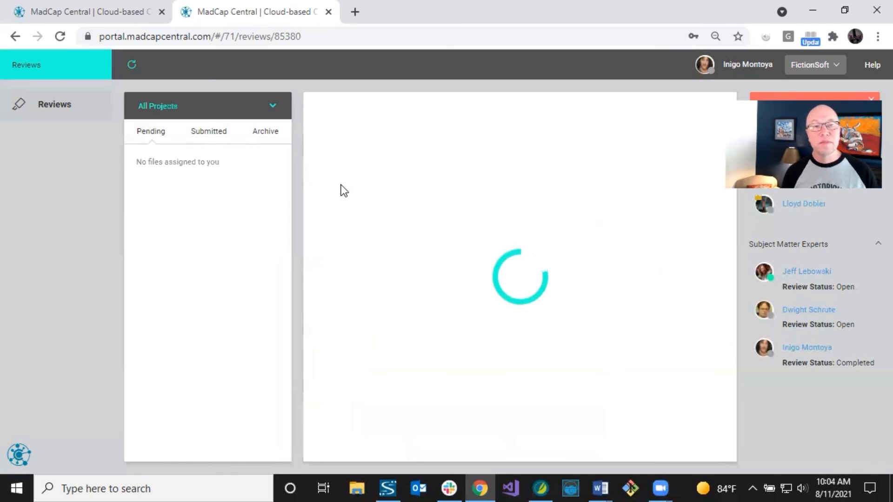
Open the remaining pending snippet ACL-Format.flsnp and submit its review.
{"action": "left_click", "coordinate": [177, 169]}
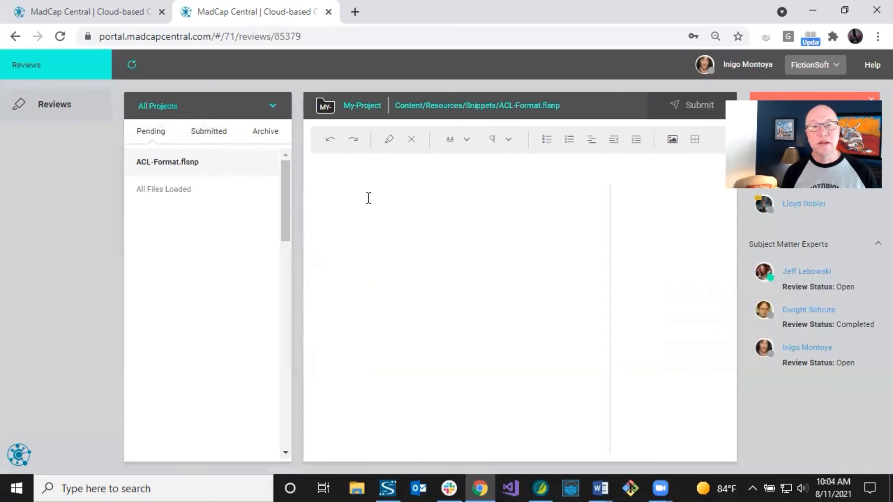
{"action": "left_click", "coordinate": [421, 206]}
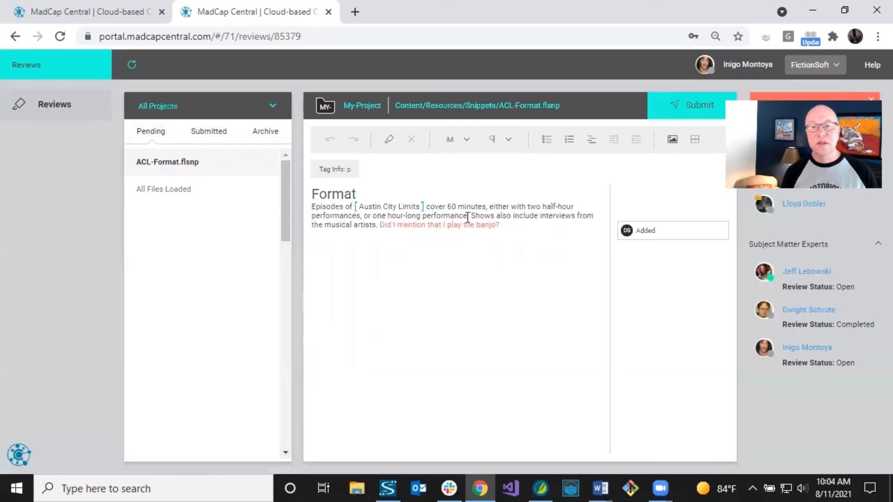
{"action": "left_click", "coordinate": [689, 112]}
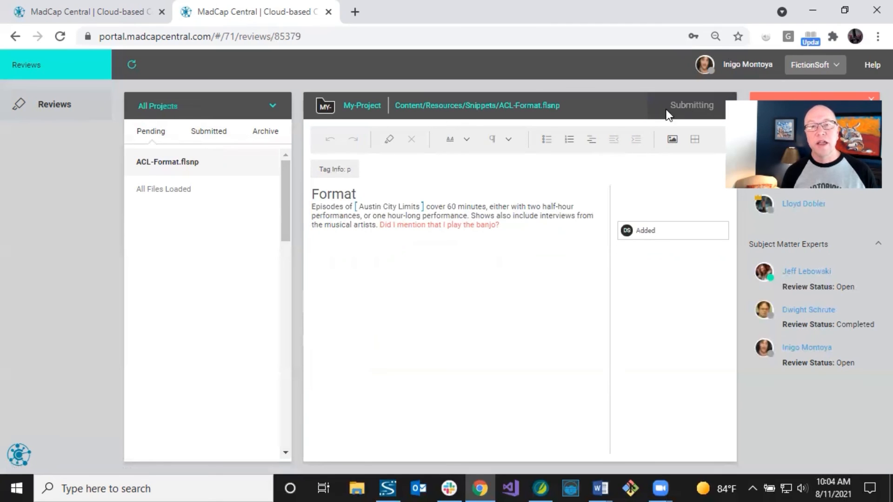